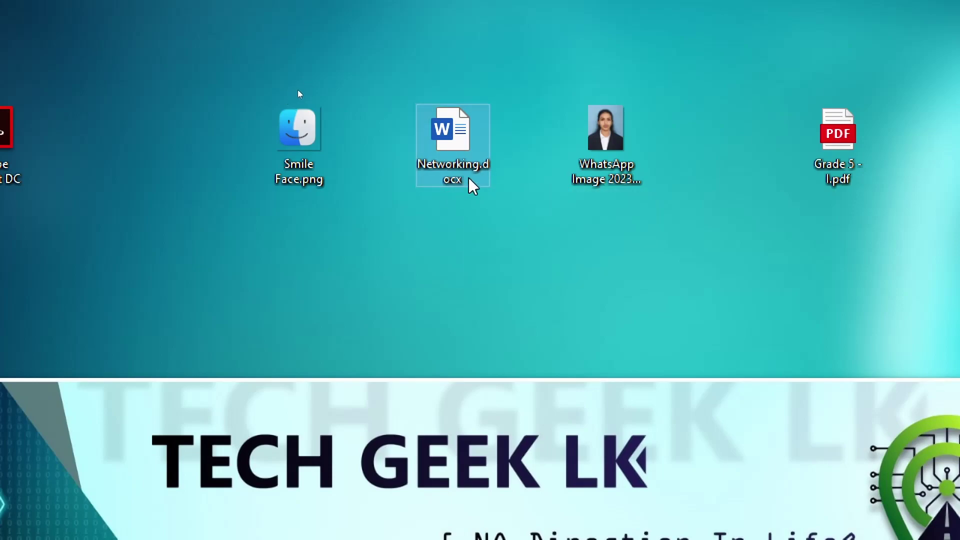
Move the Grade 5 PDF icon directly beside the WhatsApp image on the desktop and clear the selection.
{"action": "mouse_move", "coordinate": [461, 195]}
{"action": "mouse_move", "coordinate": [450, 139]}
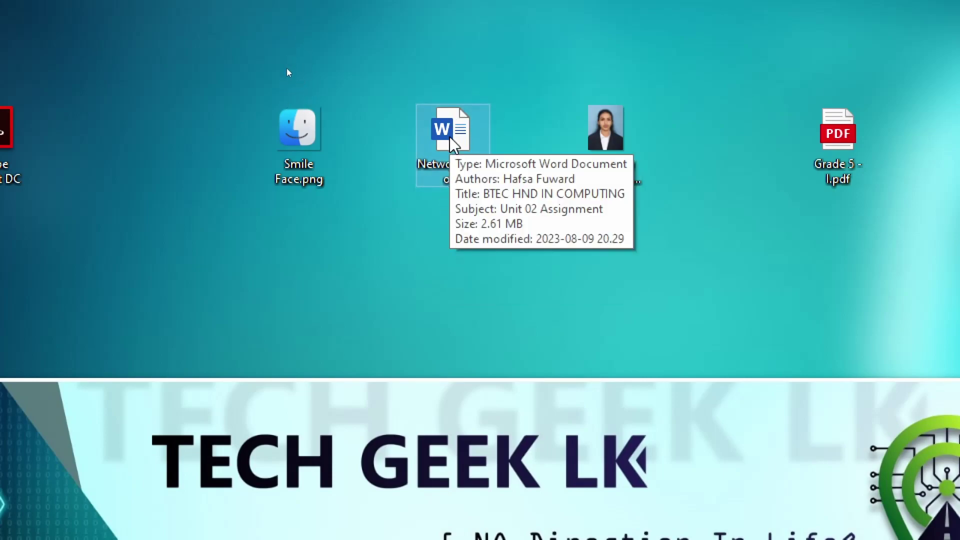
{"action": "left_click", "coordinate": [629, 169], "text": "ctrl"}
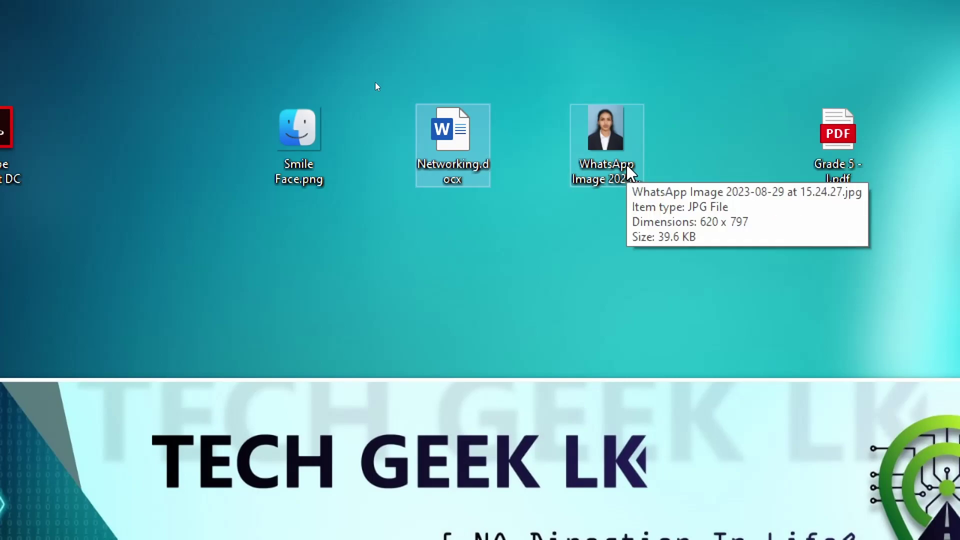
{"action": "left_click_drag", "start_coordinate": [838, 137], "coordinate": [706, 150]}
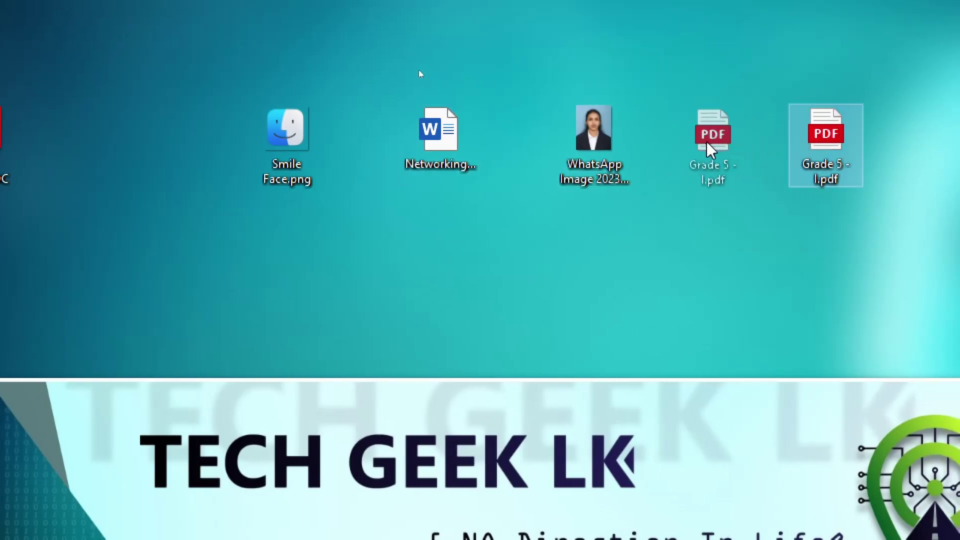
{"action": "left_click", "coordinate": [697, 266]}
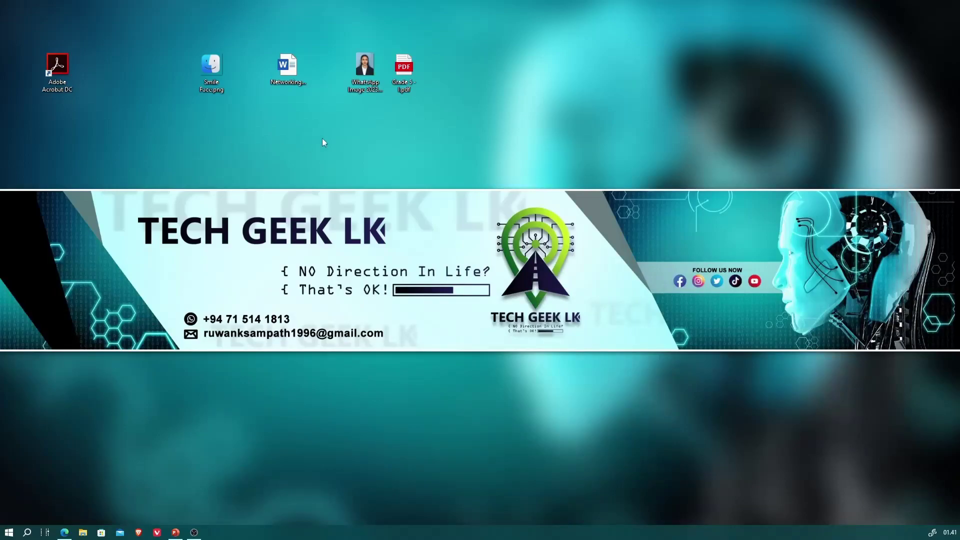
{"action": "left_click_drag", "start_coordinate": [232, 119], "coordinate": [457, 44]}
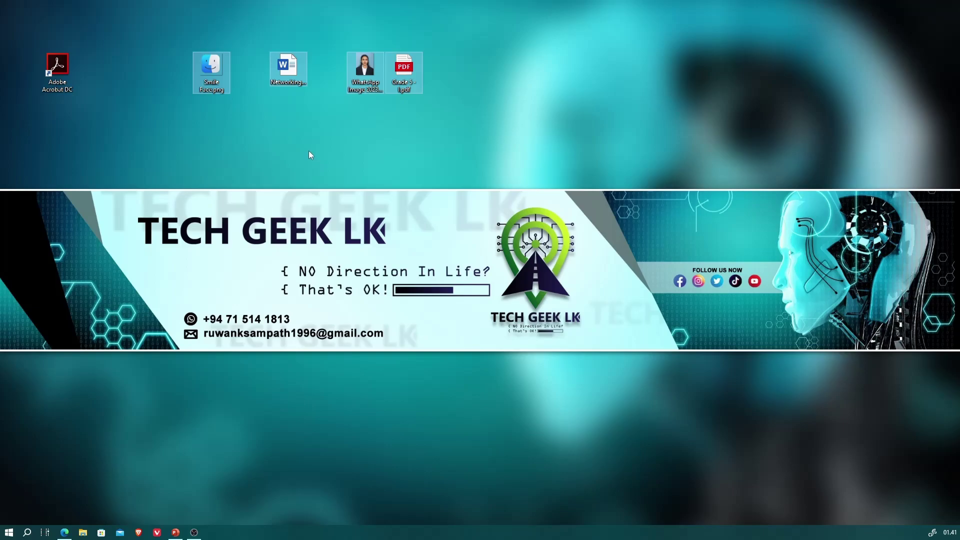
{"action": "left_click", "coordinate": [268, 158]}
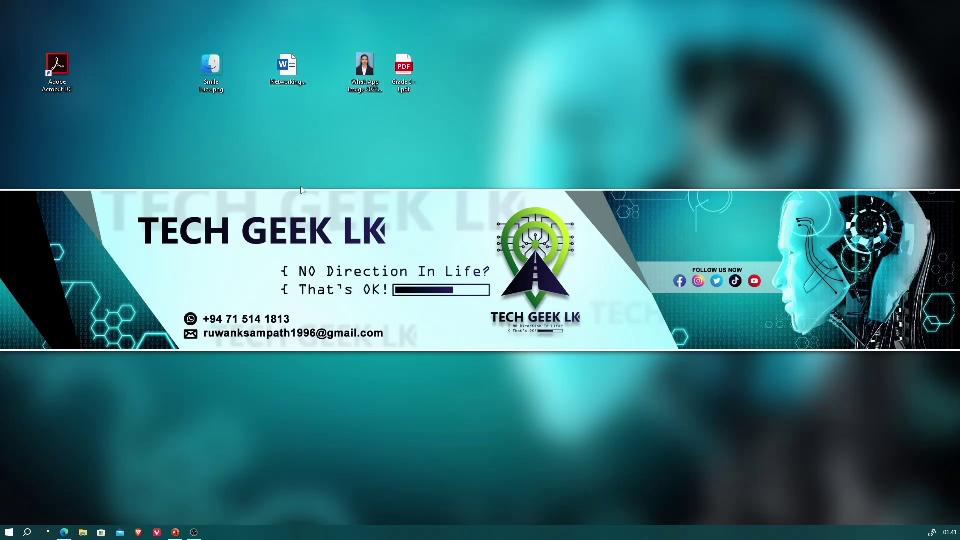
{"action": "right_click", "coordinate": [213, 90]}
{"action": "left_click", "coordinate": [193, 107]}
Move the Smile Face.png icon below the row of desktop files and rename it jhdjshdjshdjhsdjj.png.
{"action": "left_click_drag", "start_coordinate": [216, 64], "coordinate": [238, 147]}
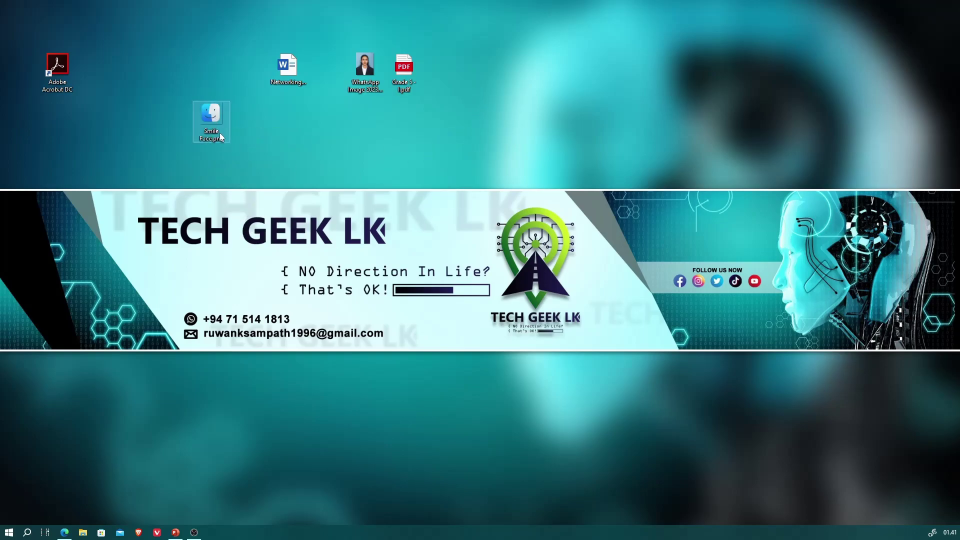
{"action": "mouse_move", "coordinate": [214, 118]}
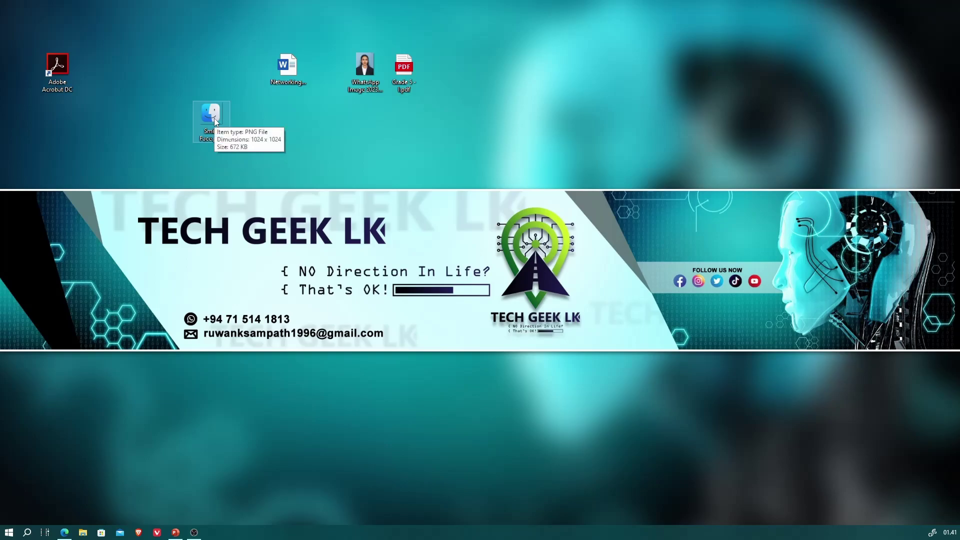
{"action": "right_click", "coordinate": [216, 121]}
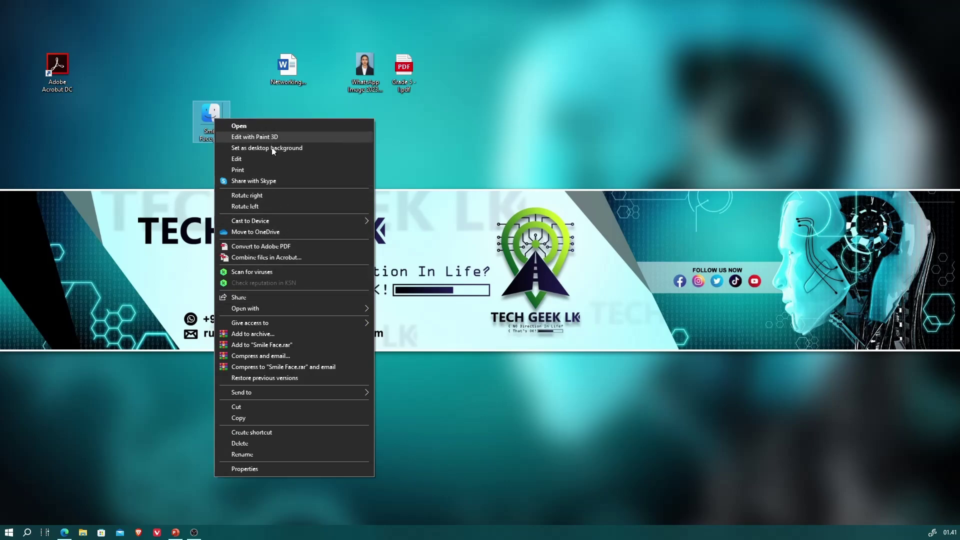
{"action": "left_click", "coordinate": [245, 456]}
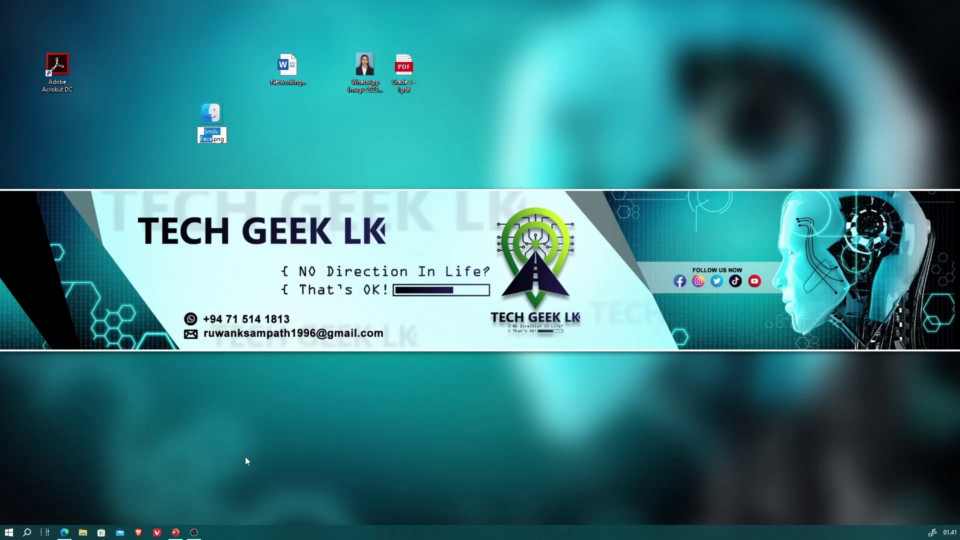
{"action": "type", "text": "jhdjshdjshdjhsdjj"}
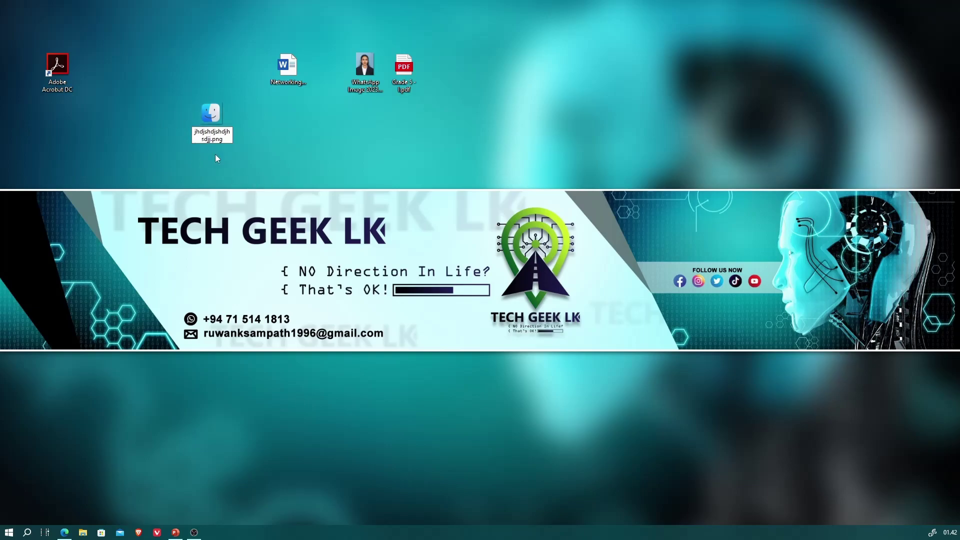
{"action": "key", "text": "Return"}
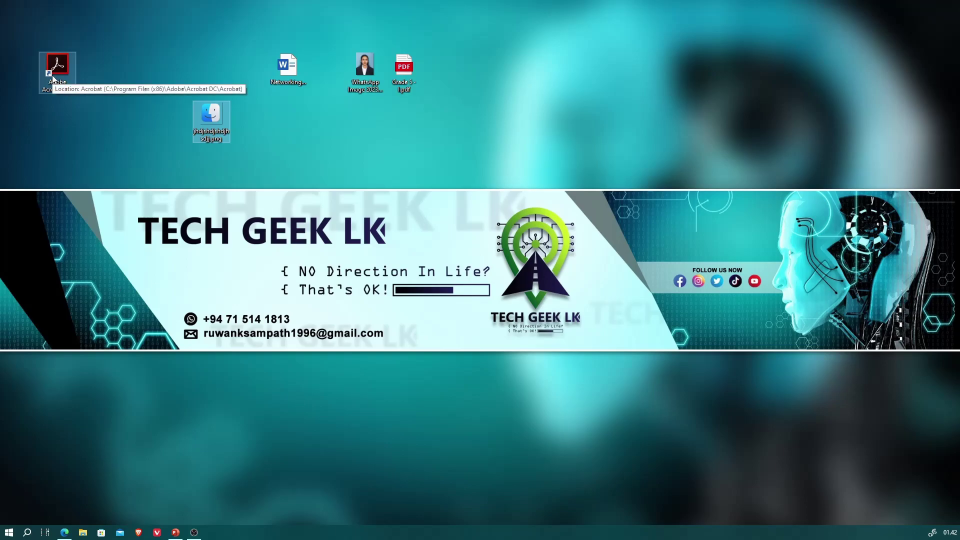
Line up the renamed PNG, the WhatsApp image and the Grade 5 PDF beside Networking.docx in one gapless row.
{"action": "left_click_drag", "start_coordinate": [211, 117], "coordinate": [249, 68]}
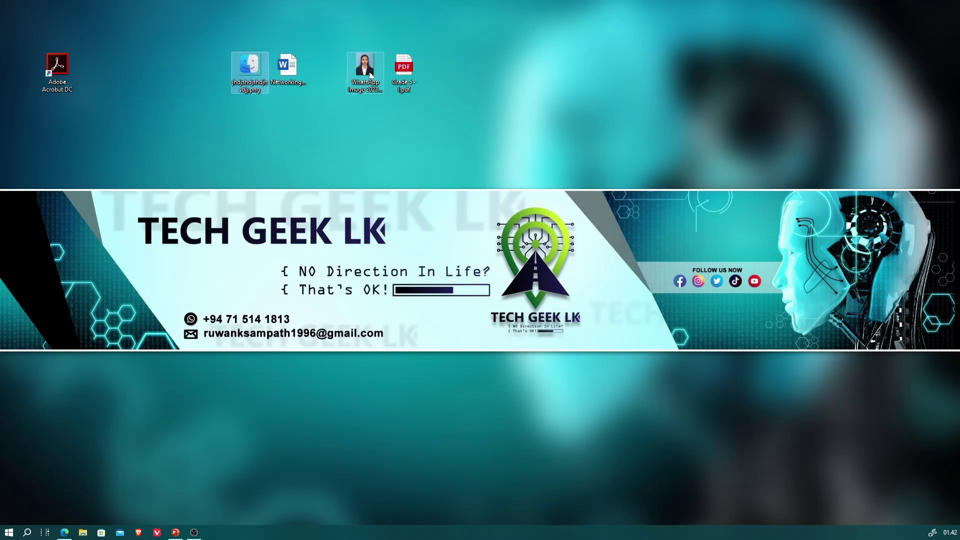
{"action": "left_click_drag", "start_coordinate": [371, 75], "coordinate": [340, 70]}
{"action": "left_click", "coordinate": [403, 70]}
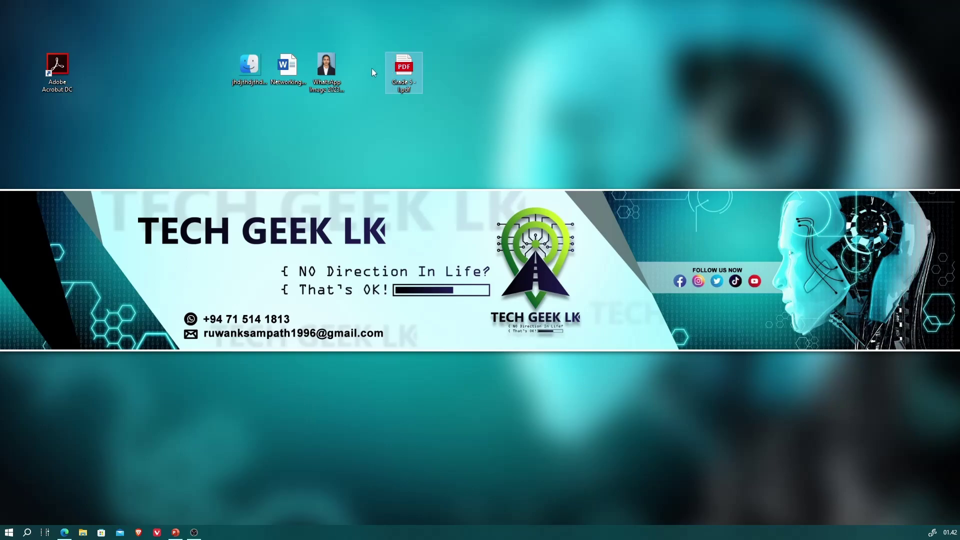
{"action": "left_click_drag", "start_coordinate": [402, 75], "coordinate": [363, 76]}
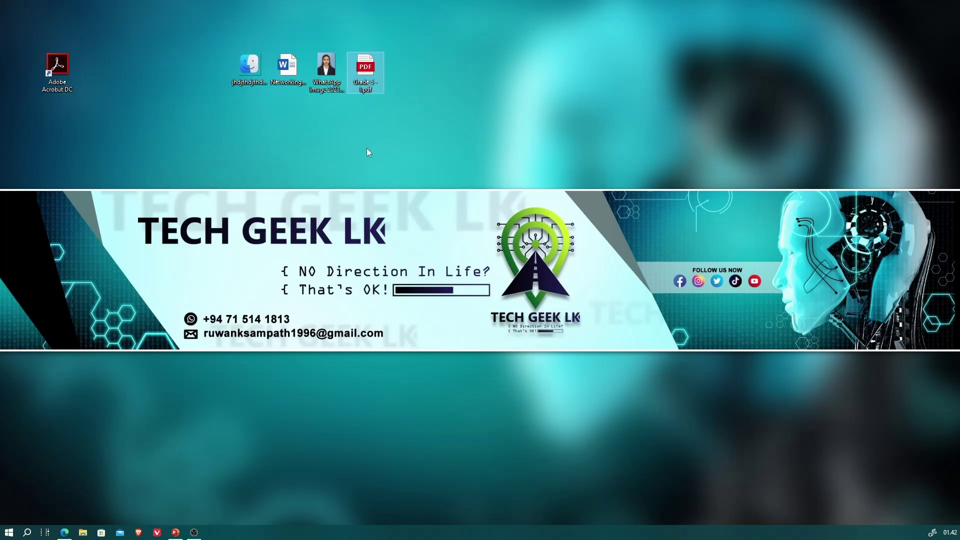
{"action": "left_click", "coordinate": [298, 133]}
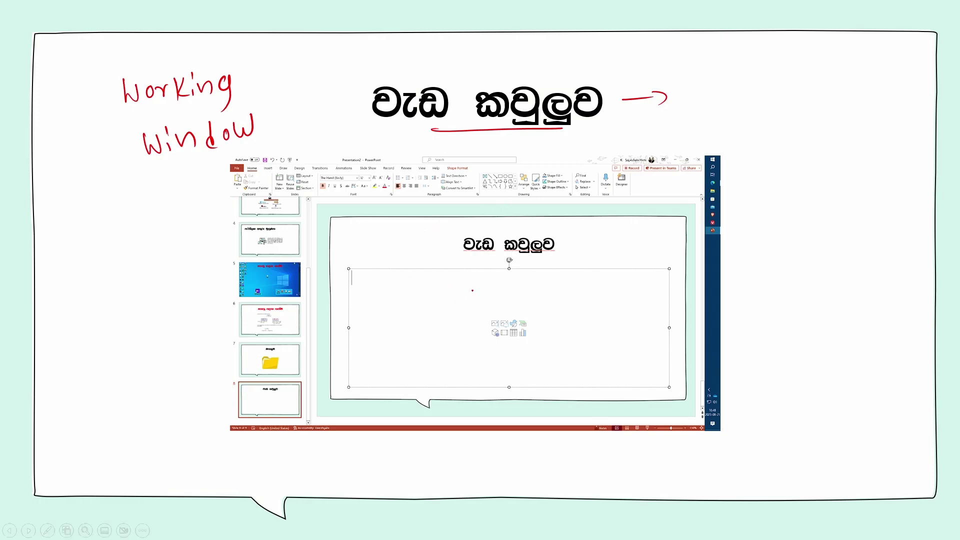
End the PowerPoint slide show and discard its ink annotations.
{"action": "key", "text": "Escape"}
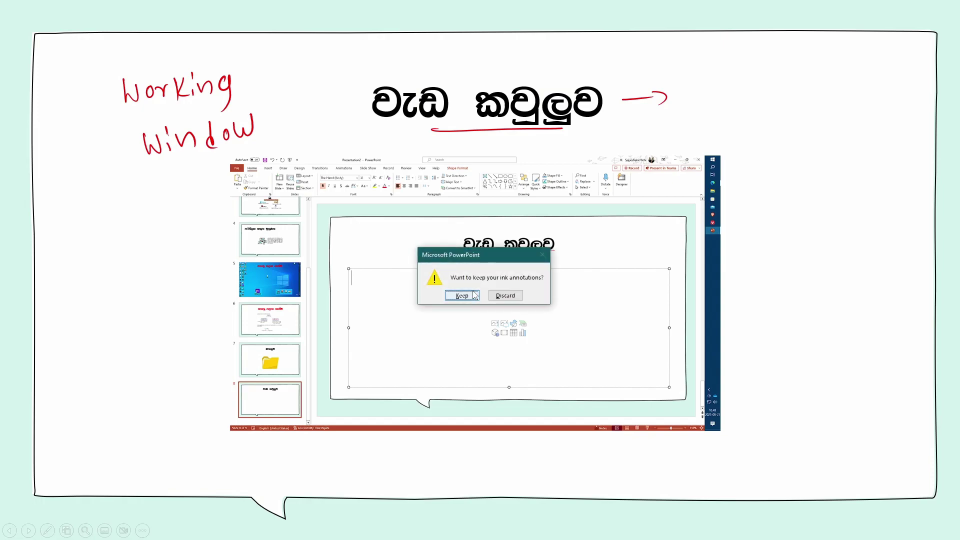
{"action": "left_click", "coordinate": [506, 299]}
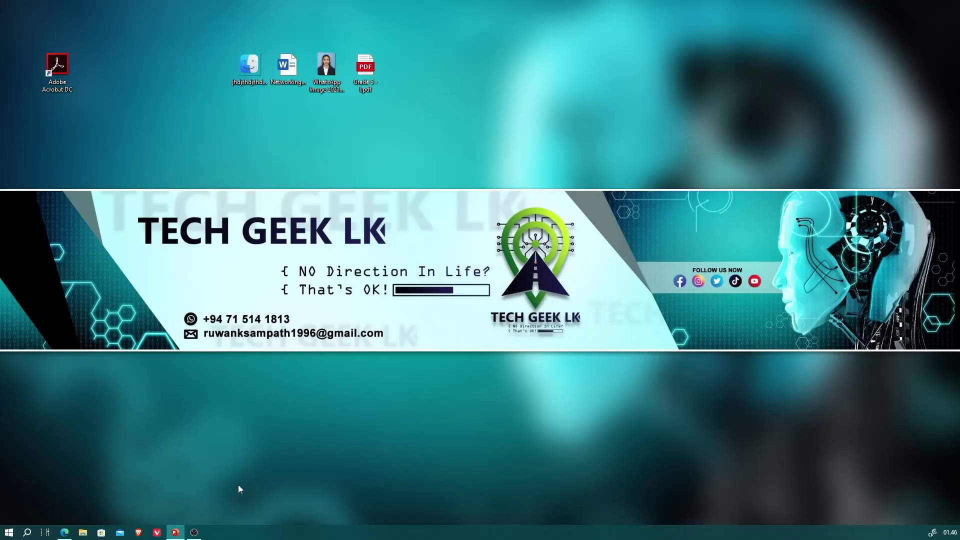
{"action": "right_click", "coordinate": [335, 233]}
{"action": "left_click", "coordinate": [351, 278]}
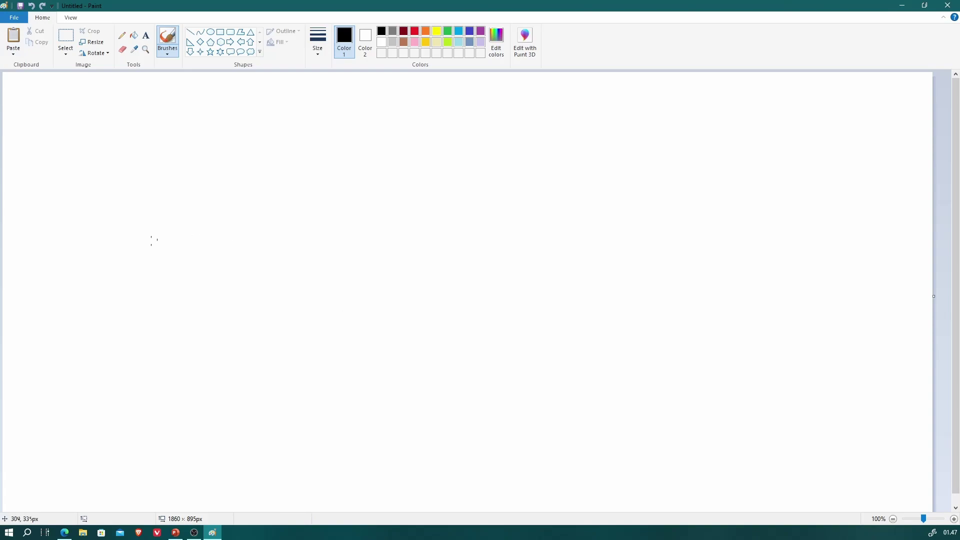
Restore the maximized Paint window to a smaller size and reposition it below the desktop file icons.
{"action": "mouse_move", "coordinate": [503, 5]}
{"action": "left_mouse_down"}
{"action": "mouse_move", "coordinate": [556, 49]}
{"action": "mouse_move", "coordinate": [479, 58]}
{"action": "mouse_move", "coordinate": [452, 84]}
{"action": "left_mouse_up"}
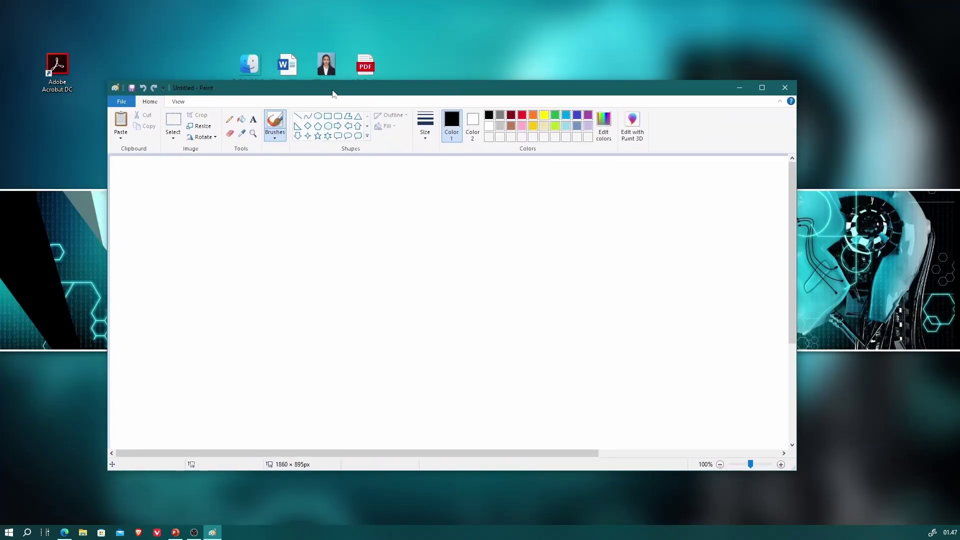
{"action": "left_click_drag", "start_coordinate": [334, 94], "coordinate": [316, 125]}
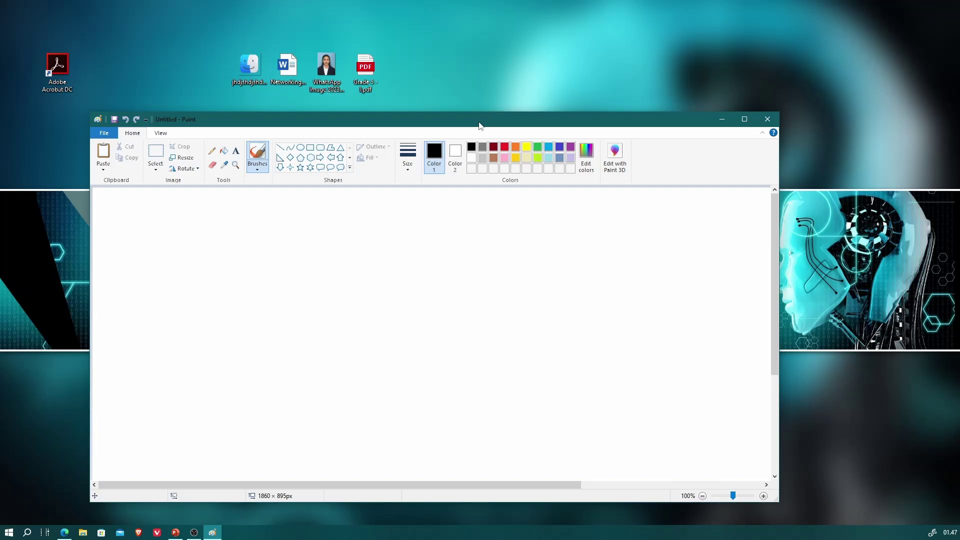
{"action": "mouse_move", "coordinate": [479, 126]}
{"action": "left_mouse_down"}
{"action": "mouse_move", "coordinate": [523, 103]}
{"action": "mouse_move", "coordinate": [516, 109]}
{"action": "left_mouse_up"}
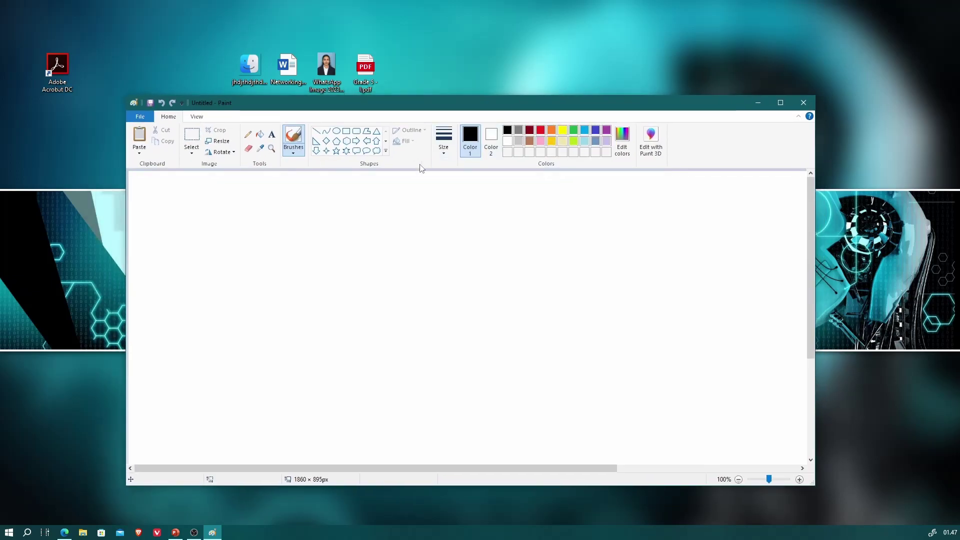
Maximize and restore the Paint window twice, moving it slightly lower on the desktop between the two rounds.
{"action": "double_click", "coordinate": [439, 102]}
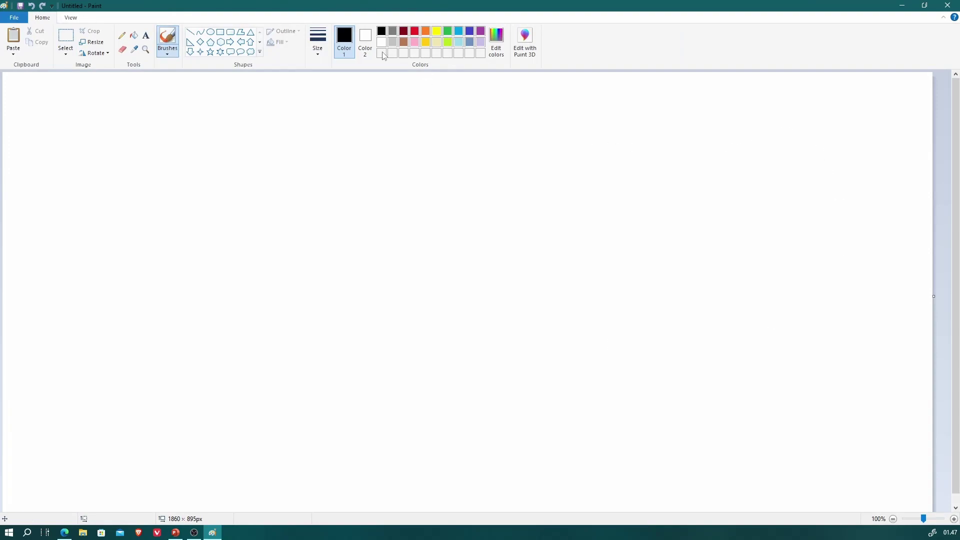
{"action": "double_click", "coordinate": [402, 5]}
{"action": "mouse_move", "coordinate": [453, 104]}
{"action": "left_mouse_down"}
{"action": "mouse_move", "coordinate": [499, 147]}
{"action": "mouse_move", "coordinate": [487, 132]}
{"action": "left_mouse_up"}
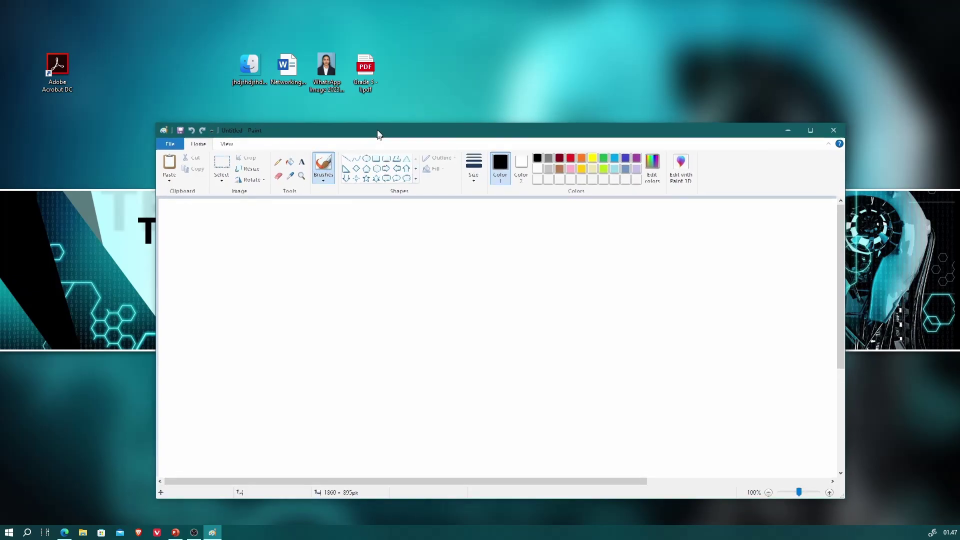
{"action": "left_click_drag", "start_coordinate": [377, 131], "coordinate": [378, 124]}
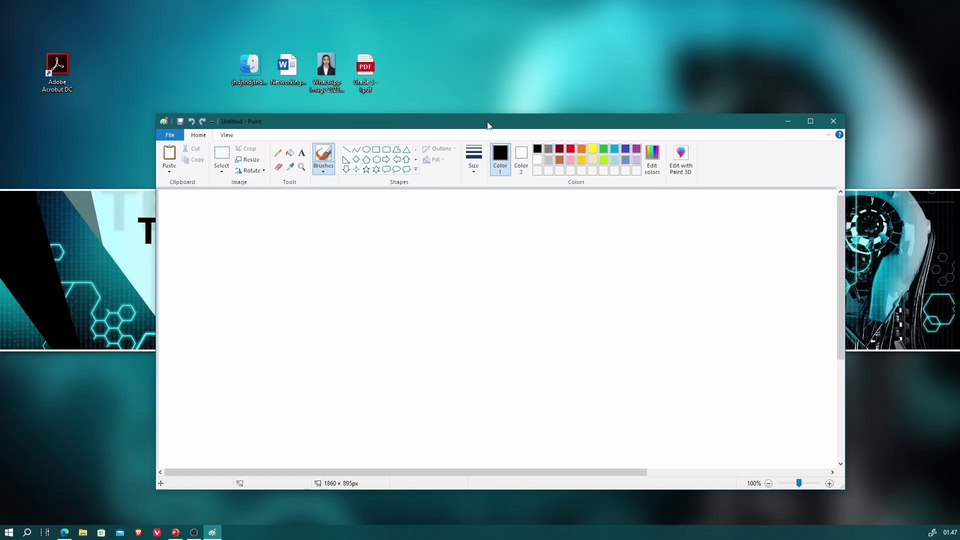
{"action": "mouse_move", "coordinate": [491, 124]}
{"action": "left_mouse_down"}
{"action": "mouse_move", "coordinate": [485, 160]}
{"action": "mouse_move", "coordinate": [411, 92]}
{"action": "mouse_move", "coordinate": [495, 156]}
{"action": "mouse_move", "coordinate": [591, 65]}
{"action": "mouse_move", "coordinate": [394, 122]}
{"action": "mouse_move", "coordinate": [470, 187]}
{"action": "mouse_move", "coordinate": [558, 144]}
{"action": "mouse_move", "coordinate": [388, 155]}
{"action": "mouse_move", "coordinate": [543, 165]}
{"action": "mouse_move", "coordinate": [475, 219]}
{"action": "mouse_move", "coordinate": [506, 166]}
{"action": "mouse_move", "coordinate": [537, 176]}
{"action": "mouse_move", "coordinate": [379, 86]}
{"action": "mouse_move", "coordinate": [574, 65]}
{"action": "mouse_move", "coordinate": [529, 116]}
{"action": "mouse_move", "coordinate": [475, 115]}
{"action": "mouse_move", "coordinate": [614, 108]}
{"action": "mouse_move", "coordinate": [493, 111]}
{"action": "mouse_move", "coordinate": [447, 131]}
{"action": "mouse_move", "coordinate": [468, 129]}
{"action": "left_mouse_up"}
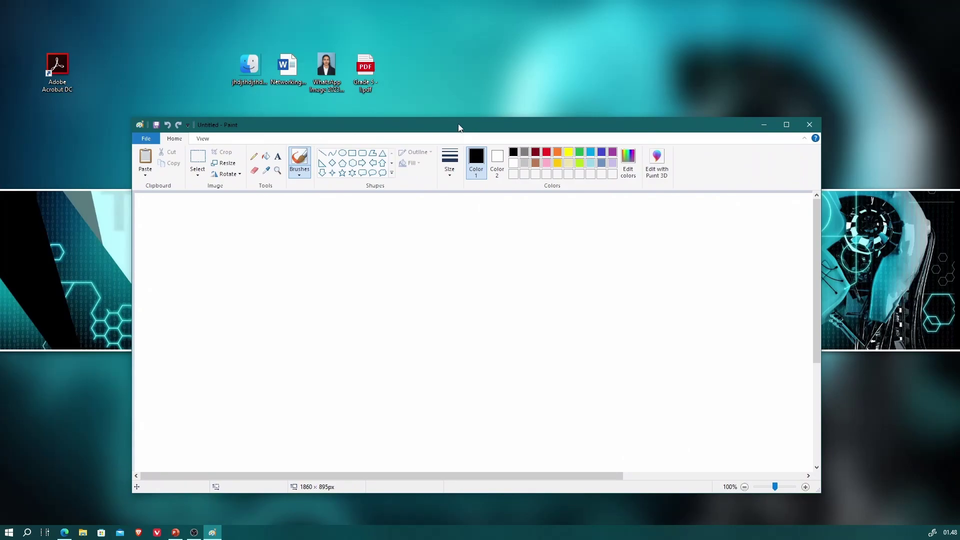
{"action": "double_click", "coordinate": [459, 127]}
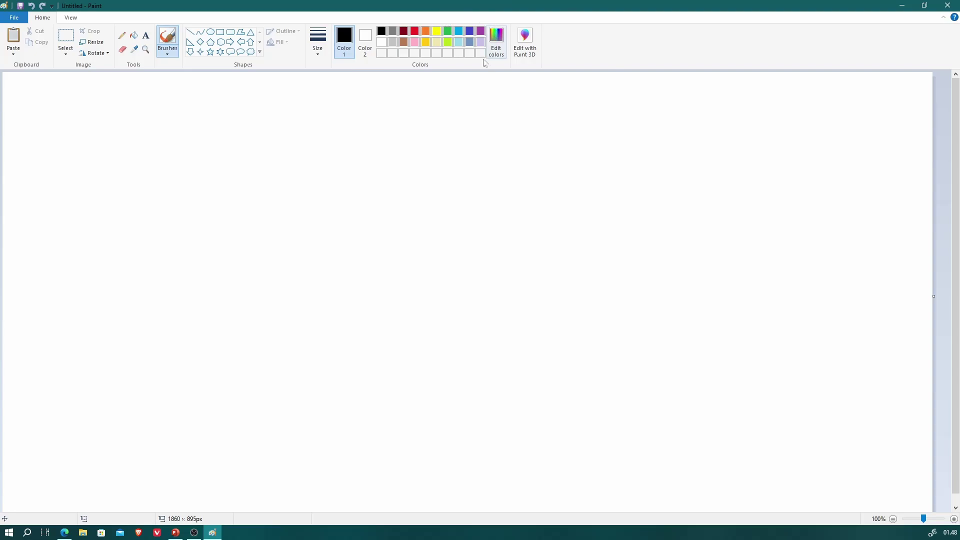
{"action": "double_click", "coordinate": [465, 6]}
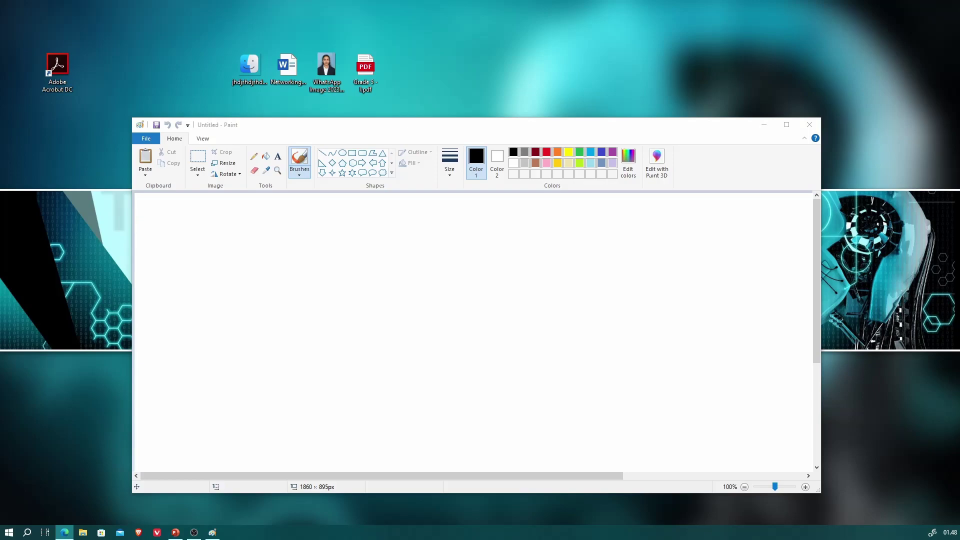
Minimize the Paint window to the taskbar and bring it back three times.
{"action": "left_click", "coordinate": [763, 125]}
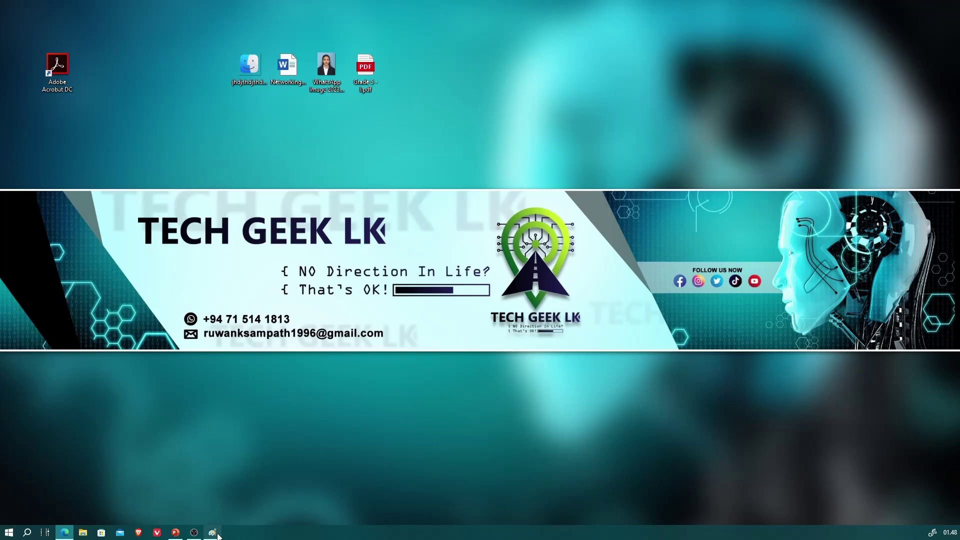
{"action": "mouse_move", "coordinate": [218, 535]}
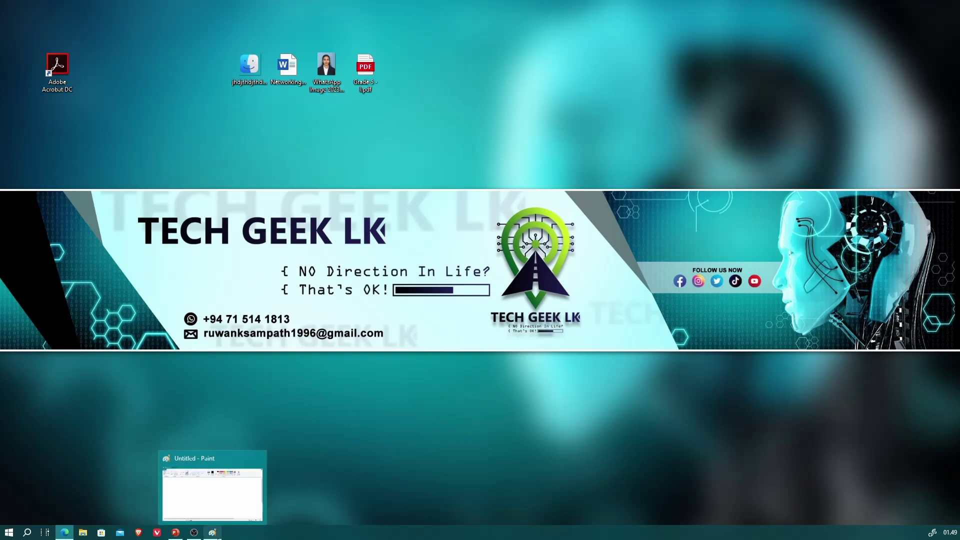
{"action": "left_click", "coordinate": [219, 538]}
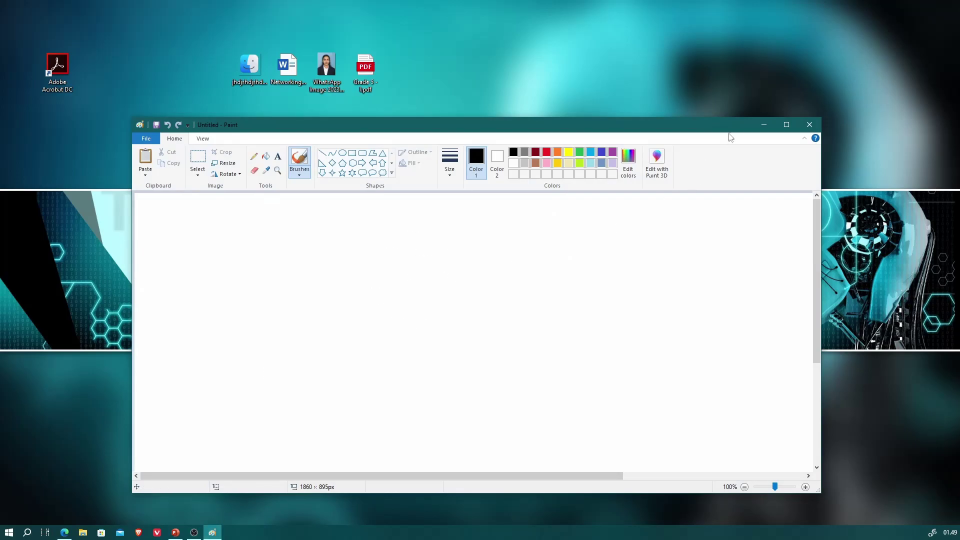
{"action": "left_click", "coordinate": [764, 125]}
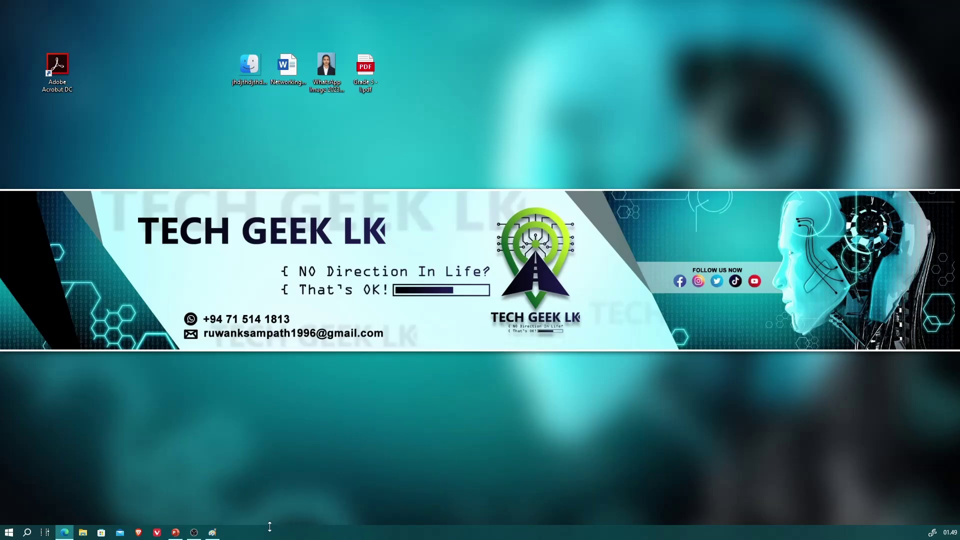
{"action": "left_click", "coordinate": [212, 533]}
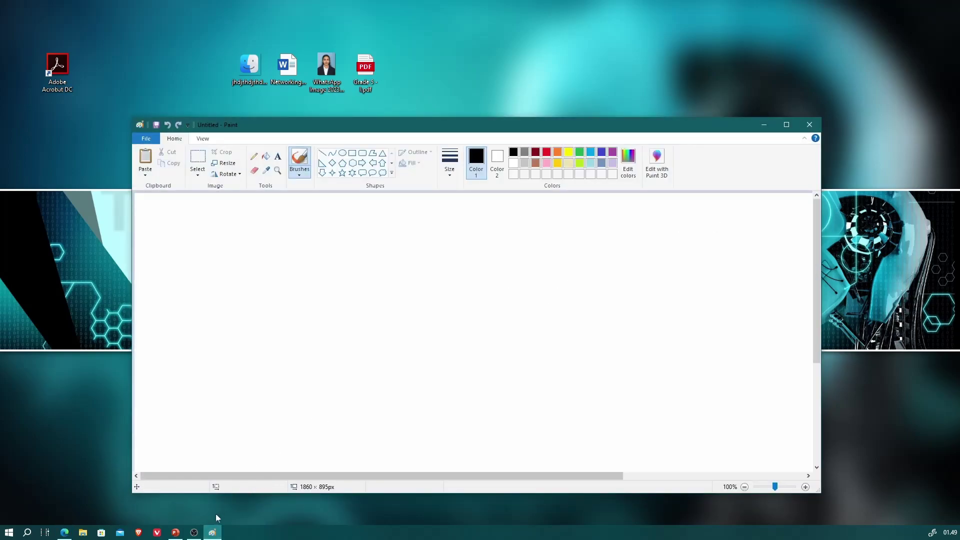
{"action": "left_click", "coordinate": [212, 533]}
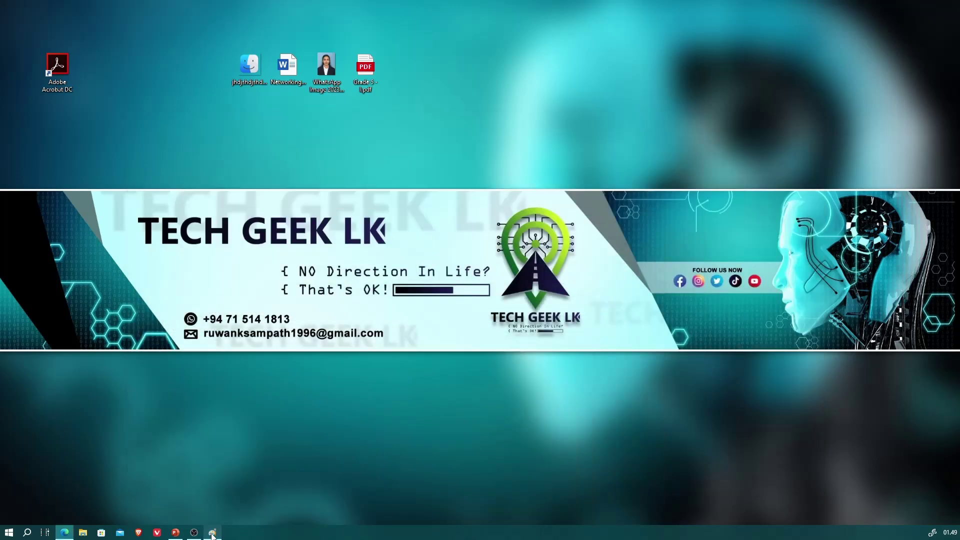
{"action": "left_click", "coordinate": [212, 533]}
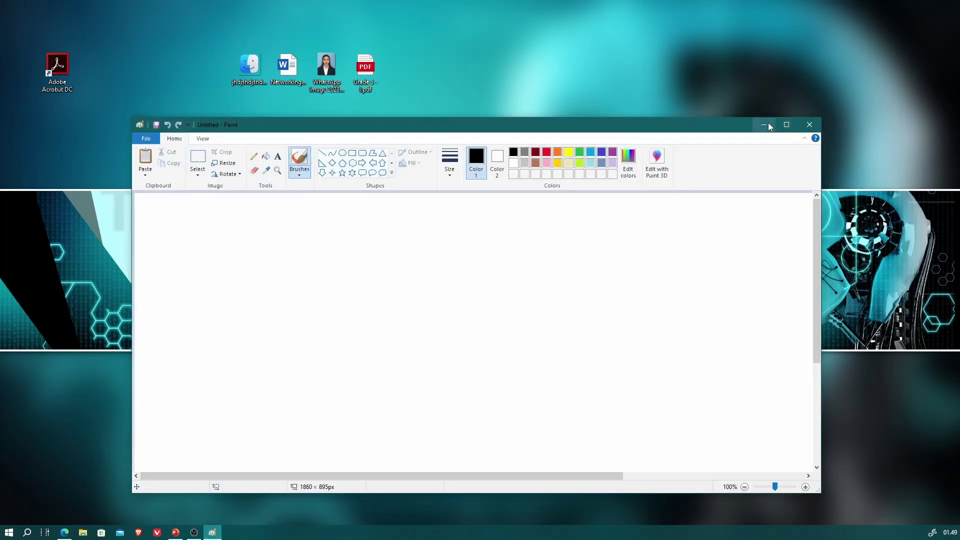
Minimize the Paint window and bring it back, and maximize and restore it twice.
{"action": "left_click", "coordinate": [215, 534]}
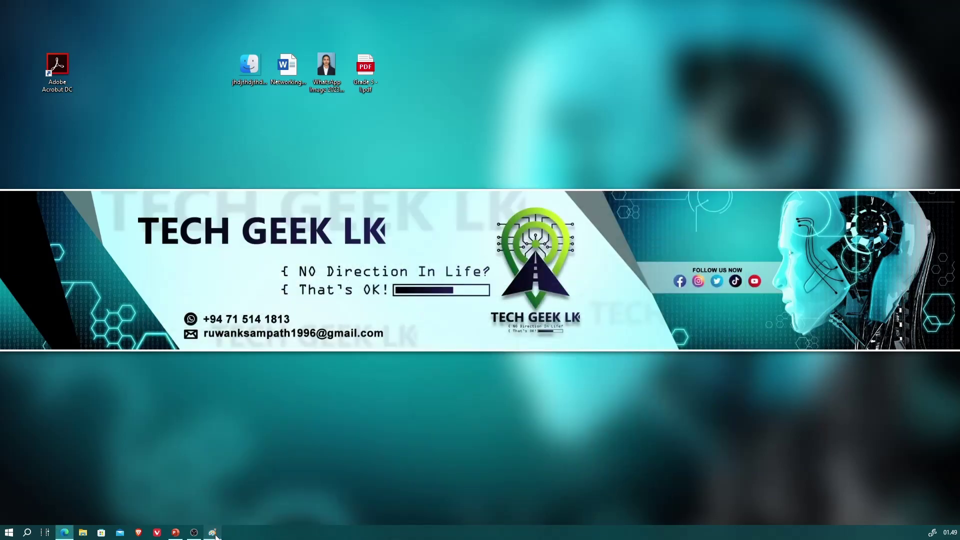
{"action": "left_click", "coordinate": [215, 534]}
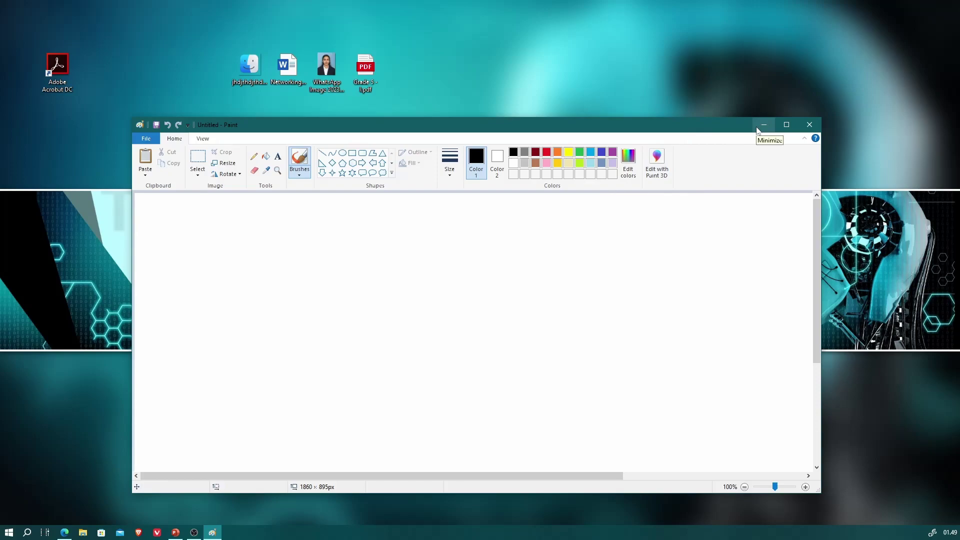
{"action": "left_click", "coordinate": [787, 125]}
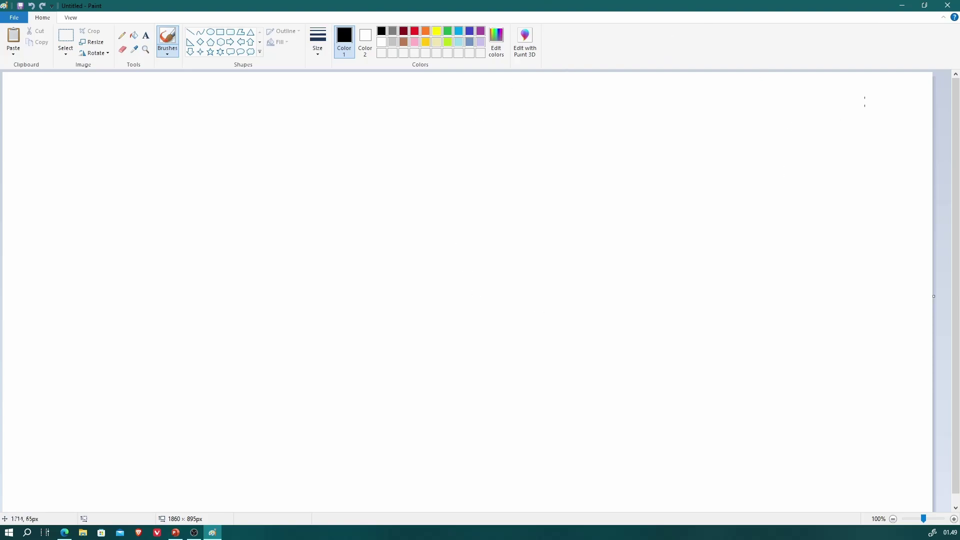
{"action": "left_click", "coordinate": [925, 6]}
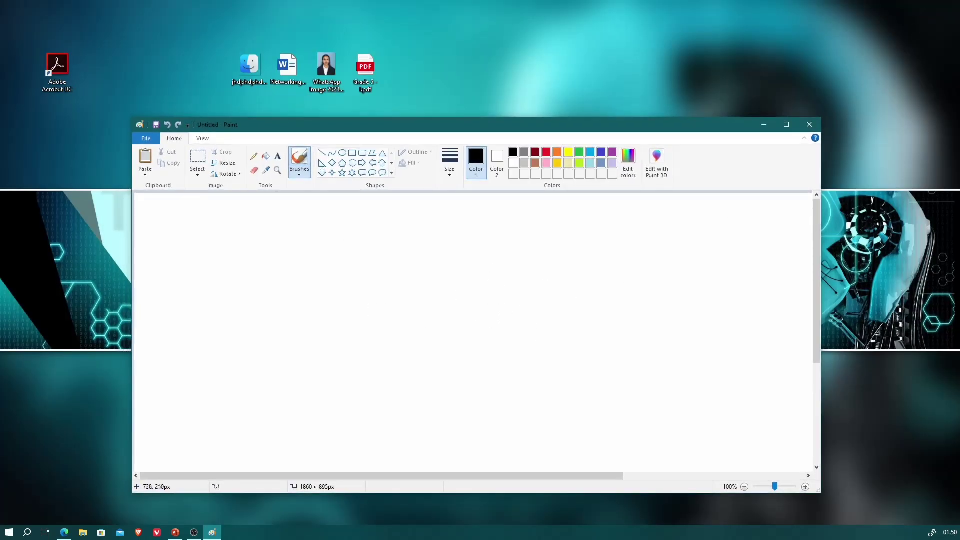
{"action": "double_click", "coordinate": [469, 124]}
{"action": "double_click", "coordinate": [477, 5]}
Maximize and restore the Paint window once more, and close it while it is maximized.
{"action": "left_click", "coordinate": [784, 128]}
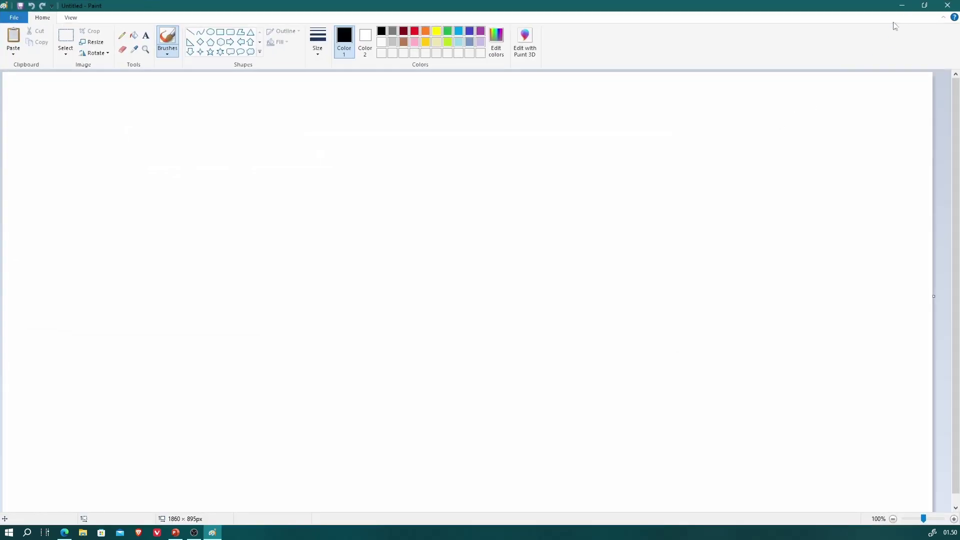
{"action": "left_click", "coordinate": [925, 5]}
{"action": "left_click", "coordinate": [790, 124]}
{"action": "left_click", "coordinate": [945, 6]}
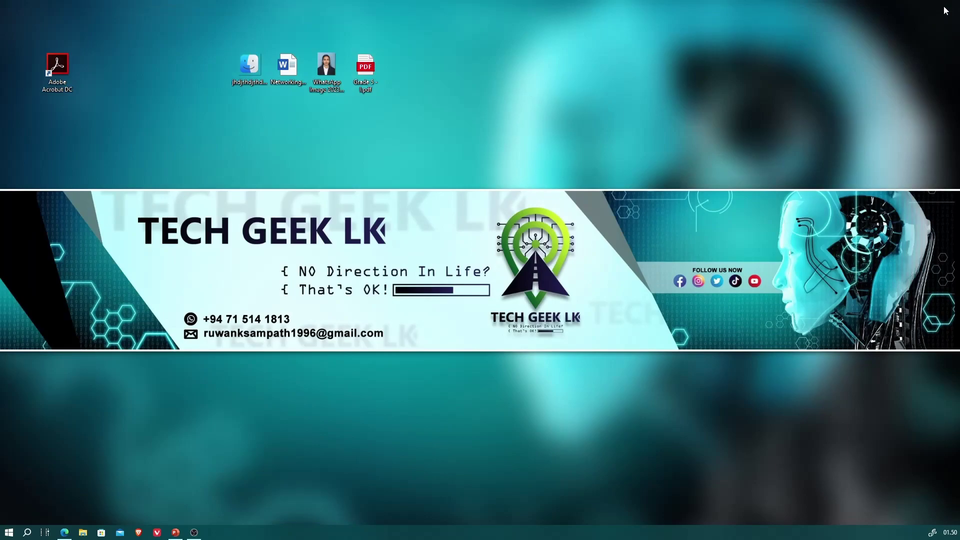
Open the Grade 5 PDF from the desktop and minimize its window.
{"action": "double_click", "coordinate": [373, 69]}
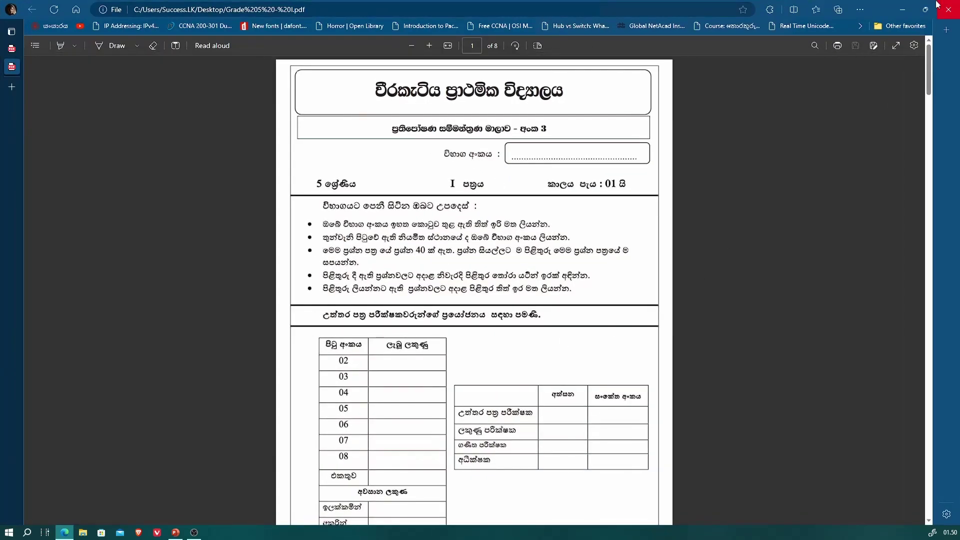
{"action": "left_click", "coordinate": [903, 10]}
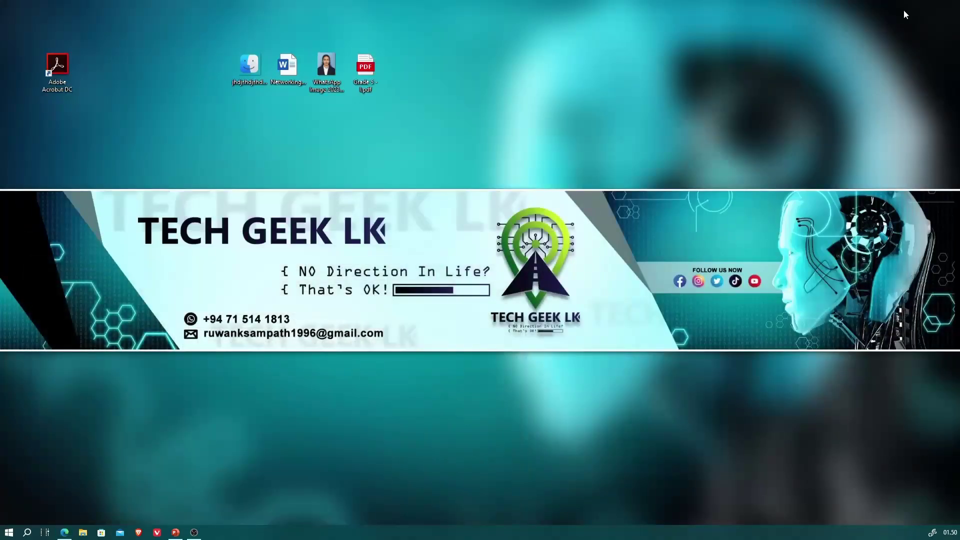
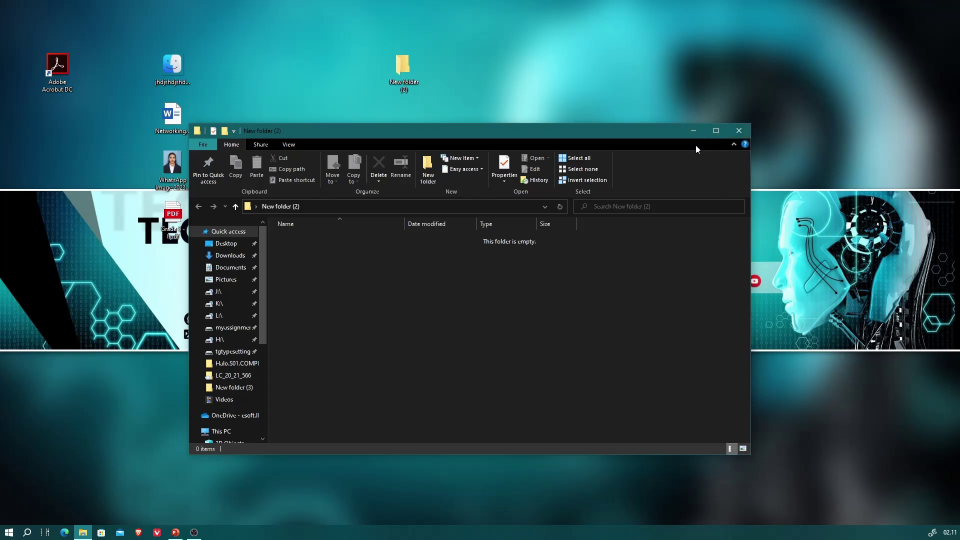
Close and reopen the New folder (2) window, and move it clear of the desktop file icons.
{"action": "left_click", "coordinate": [738, 132]}
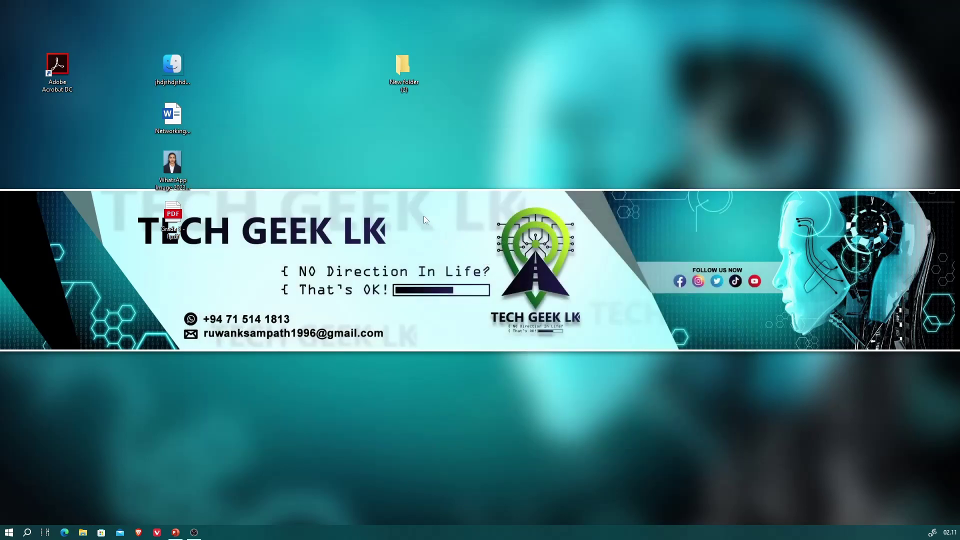
{"action": "right_click", "coordinate": [406, 74]}
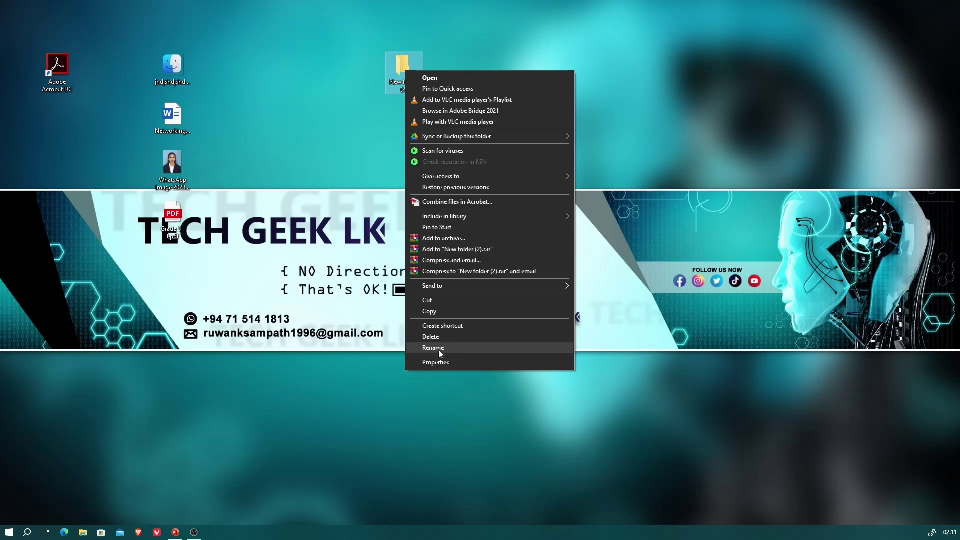
{"action": "left_click", "coordinate": [434, 82]}
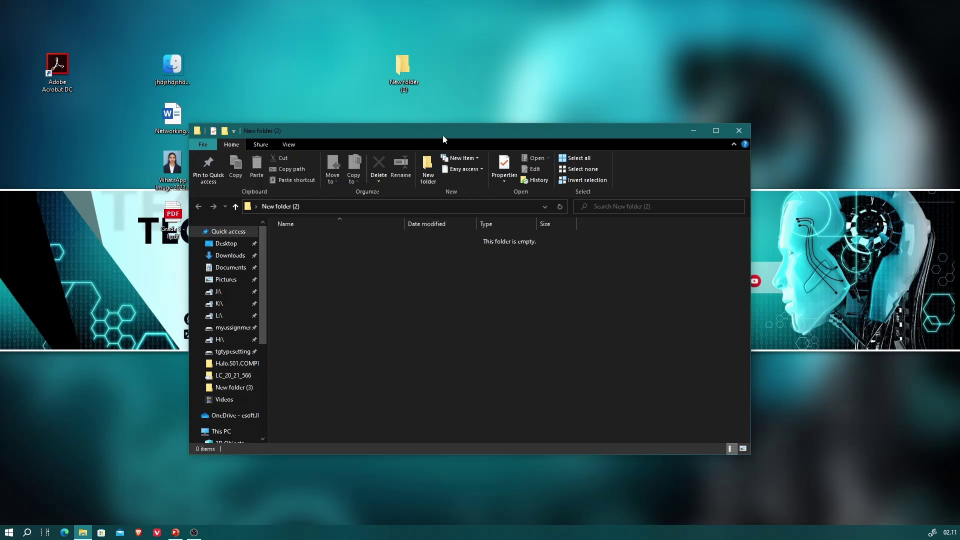
{"action": "left_click_drag", "start_coordinate": [433, 130], "coordinate": [523, 150]}
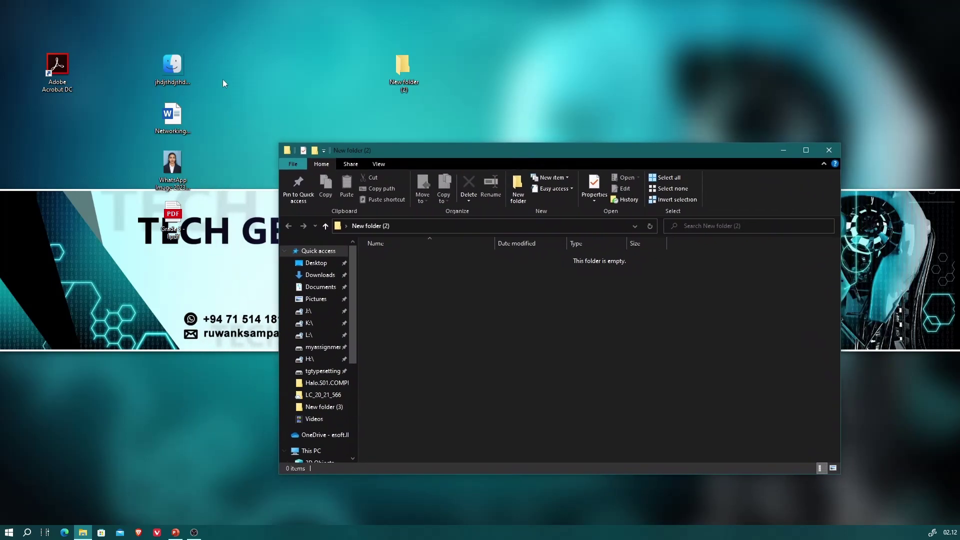
Select the column of four files on the desktop and move them into the open New folder (2).
{"action": "left_click_drag", "start_coordinate": [211, 53], "coordinate": [146, 282]}
{"action": "left_click_drag", "start_coordinate": [225, 50], "coordinate": [160, 261]}
{"action": "left_click", "coordinate": [491, 317]}
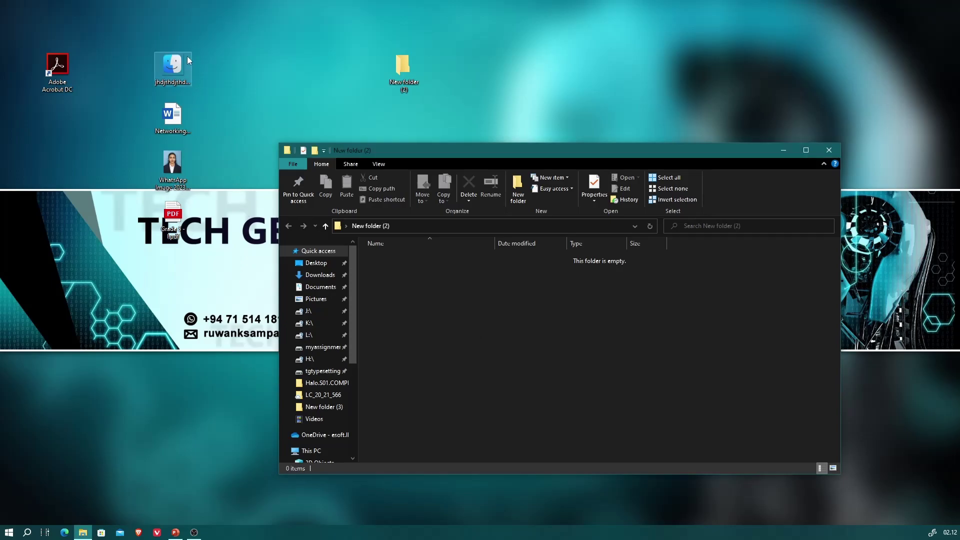
{"action": "left_click", "coordinate": [134, 45]}
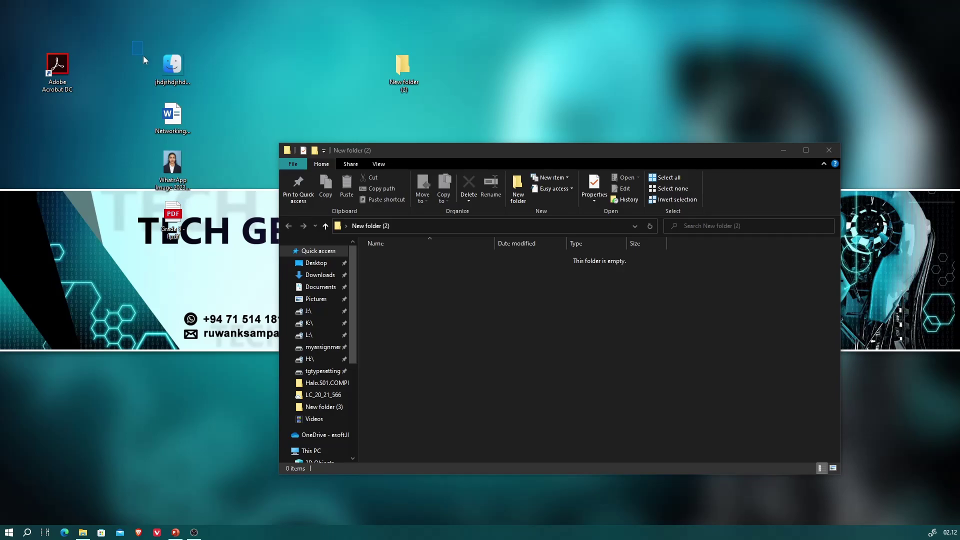
{"action": "left_click_drag", "start_coordinate": [155, 88], "coordinate": [224, 285]}
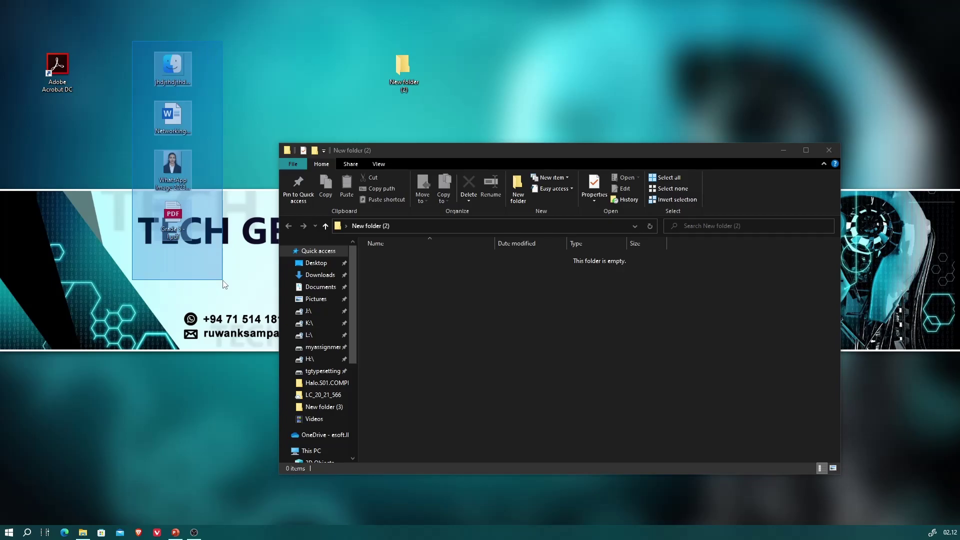
{"action": "mouse_move", "coordinate": [224, 285]}
{"action": "left_mouse_down"}
{"action": "mouse_move", "coordinate": [225, 294]}
{"action": "mouse_move", "coordinate": [222, 286]}
{"action": "left_mouse_up"}
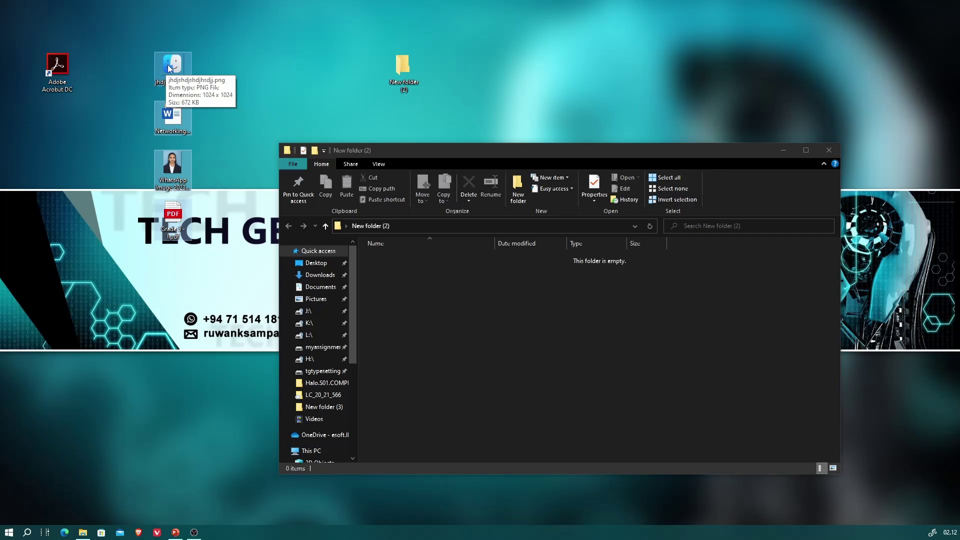
{"action": "left_click_drag", "start_coordinate": [168, 67], "coordinate": [485, 284]}
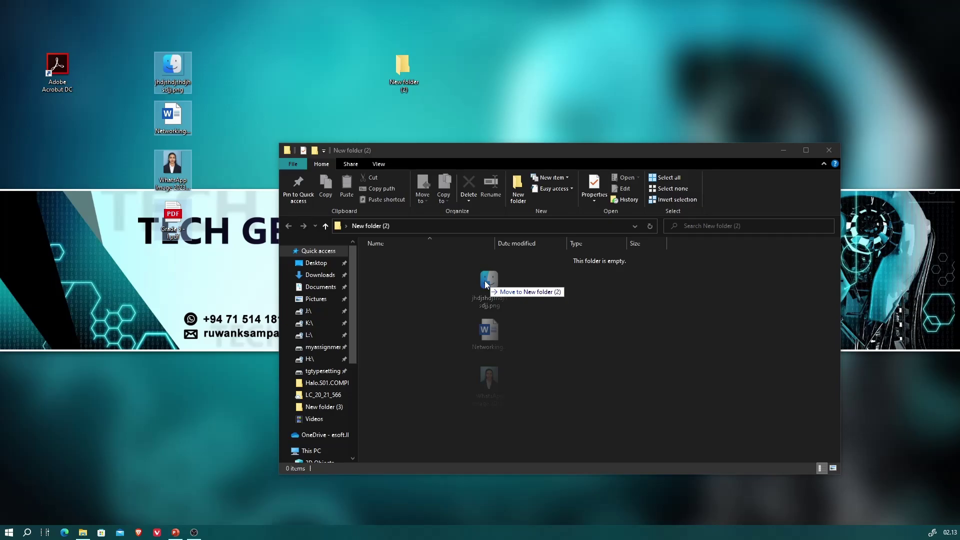
{"action": "left_click_drag", "start_coordinate": [484, 281], "coordinate": [484, 281]}
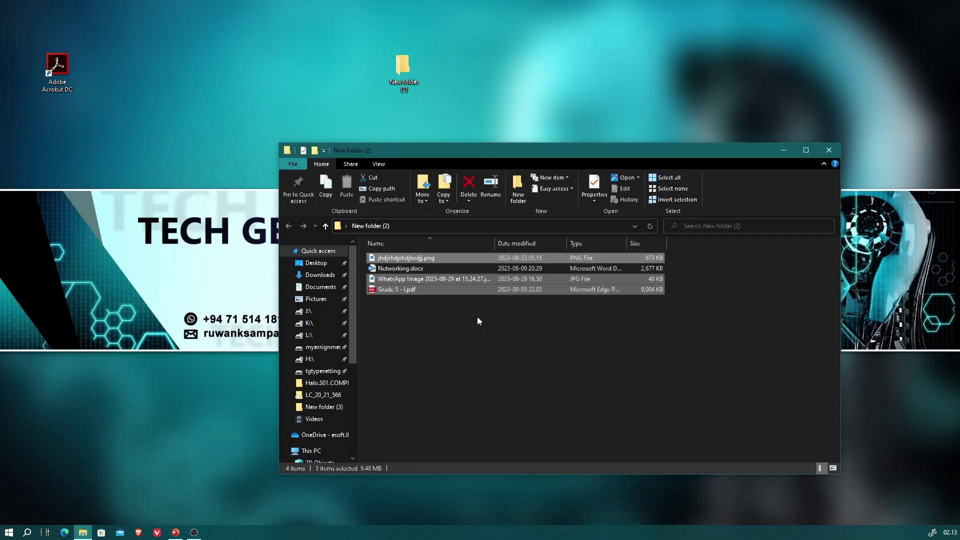
Move all four files from New folder (2) back to the desktop and return them to the folder.
{"action": "left_click_drag", "start_coordinate": [449, 326], "coordinate": [399, 268]}
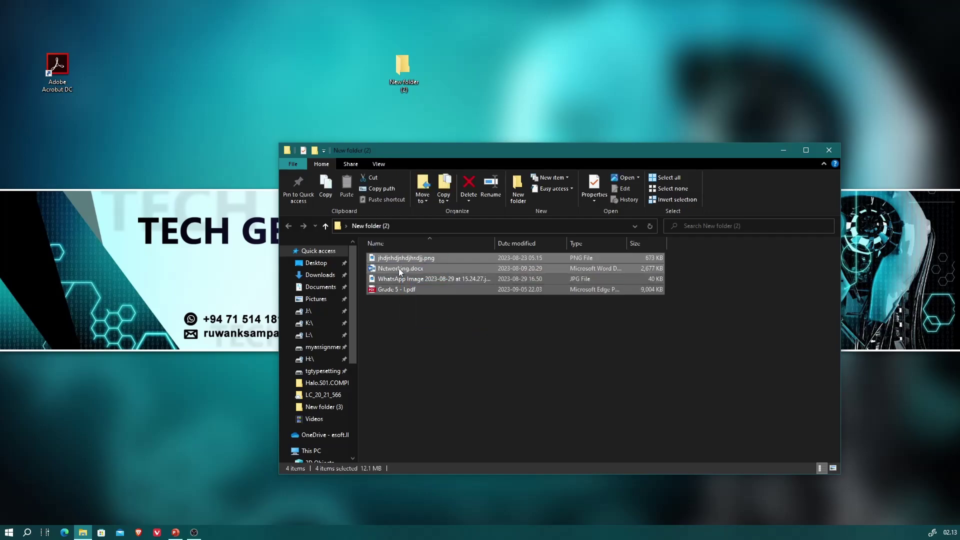
{"action": "left_click", "coordinate": [443, 326]}
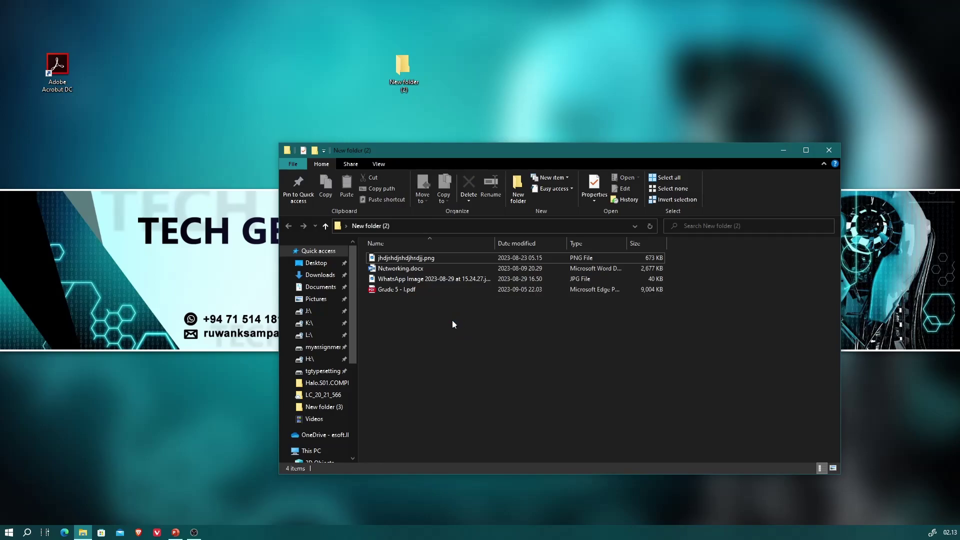
{"action": "left_click_drag", "start_coordinate": [452, 326], "coordinate": [187, 158]}
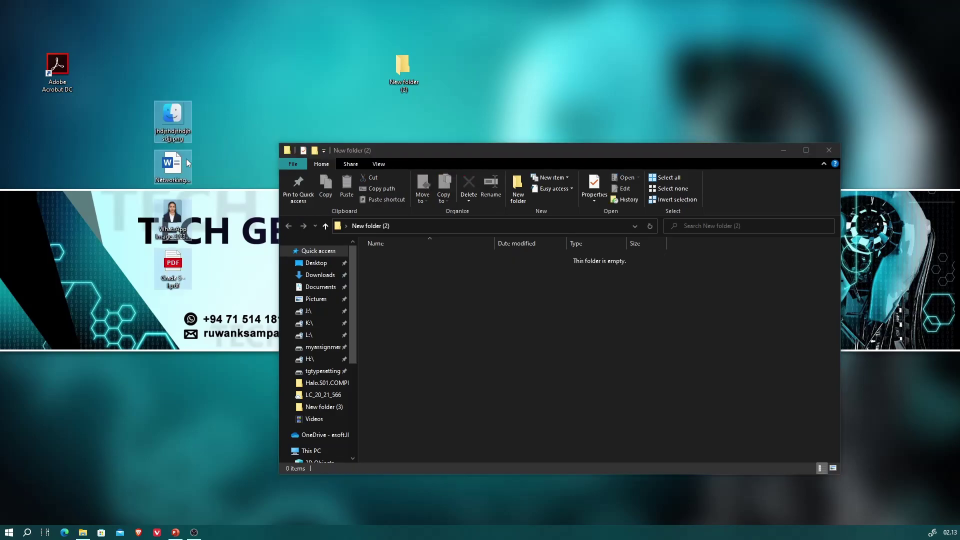
{"action": "left_click", "coordinate": [232, 149]}
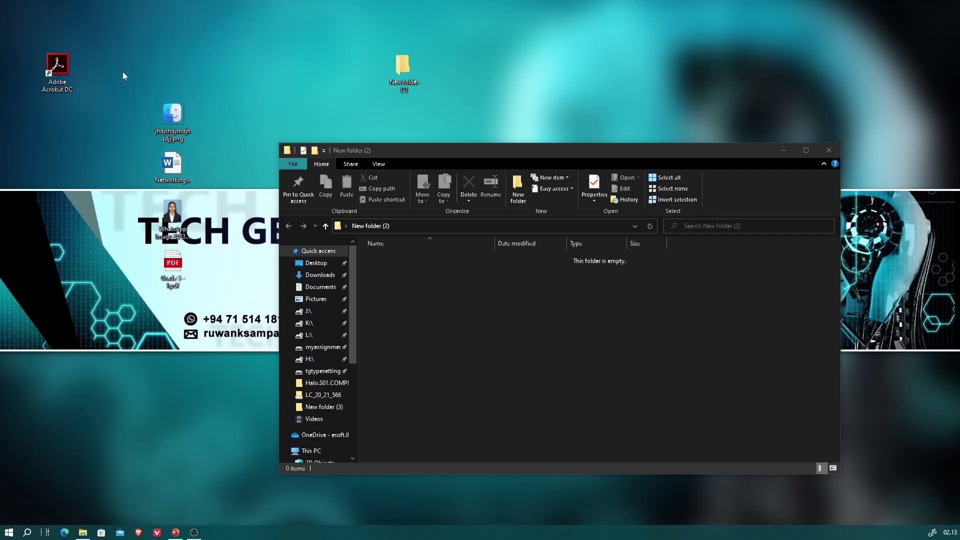
{"action": "left_click_drag", "start_coordinate": [124, 75], "coordinate": [242, 352]}
{"action": "left_click_drag", "start_coordinate": [187, 167], "coordinate": [427, 301]}
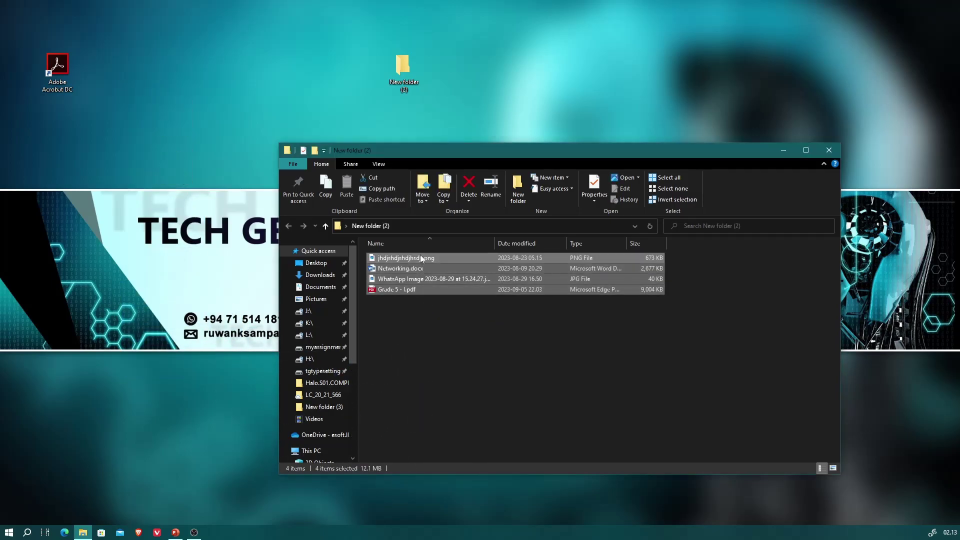
Move Networking.docx and the Grade 5 PDF one at a time from New folder (2) to the desktop.
{"action": "left_click", "coordinate": [400, 270]}
{"action": "left_click_drag", "start_coordinate": [400, 269], "coordinate": [185, 111]}
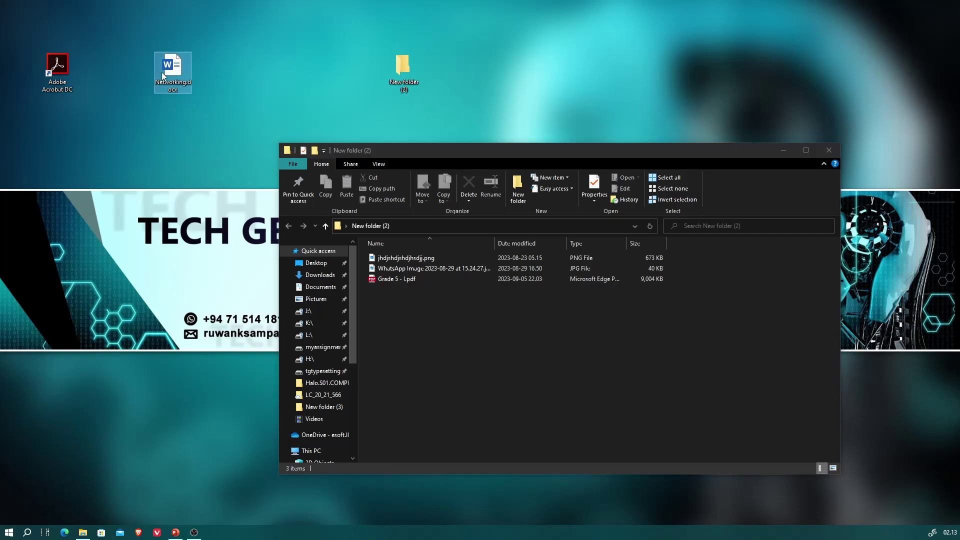
{"action": "left_click_drag", "start_coordinate": [425, 281], "coordinate": [168, 135]}
{"action": "left_click", "coordinate": [445, 341]}
{"action": "left_click", "coordinate": [424, 280]}
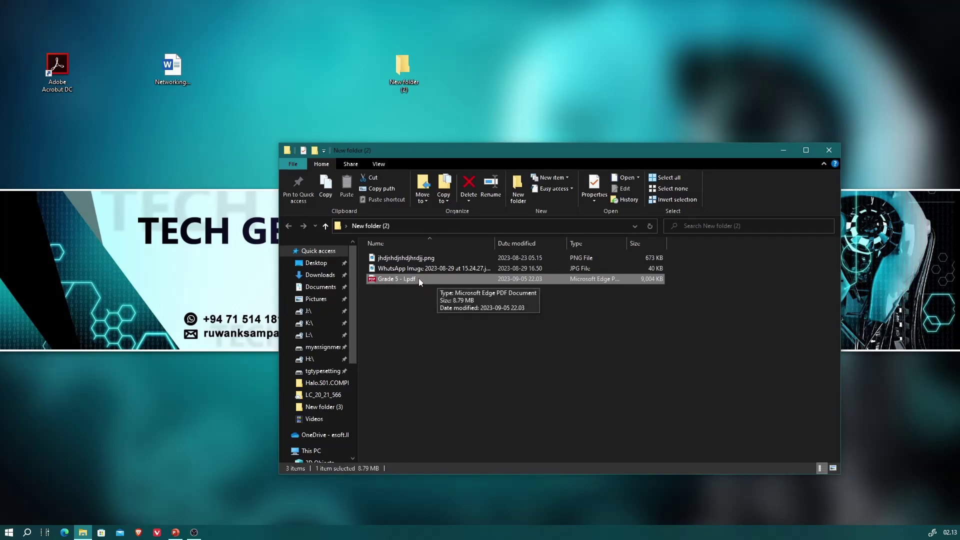
{"action": "left_click_drag", "start_coordinate": [419, 278], "coordinate": [193, 123]}
{"action": "left_click", "coordinate": [441, 296]}
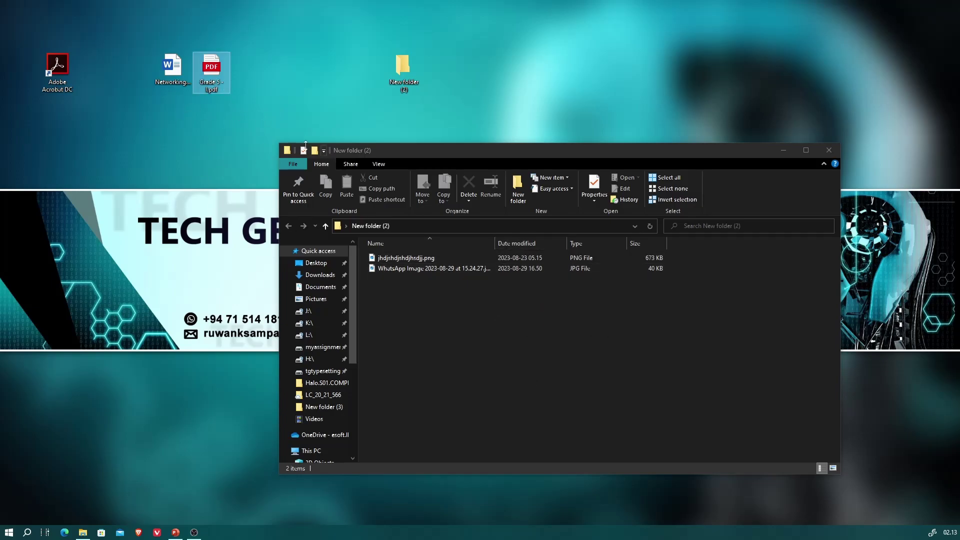
{"action": "left_click", "coordinate": [188, 108]}
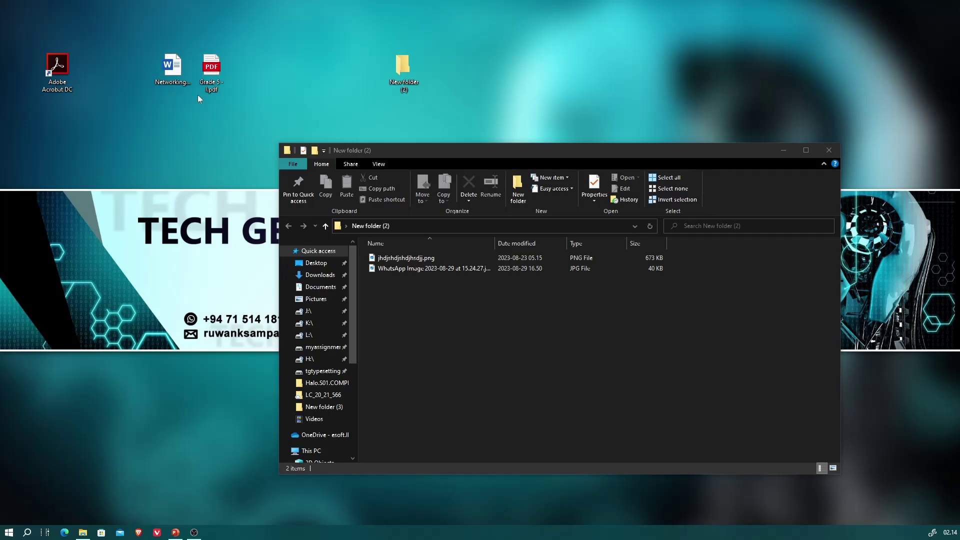
{"action": "left_click_drag", "start_coordinate": [148, 84], "coordinate": [166, 102]}
{"action": "left_click", "coordinate": [163, 117]}
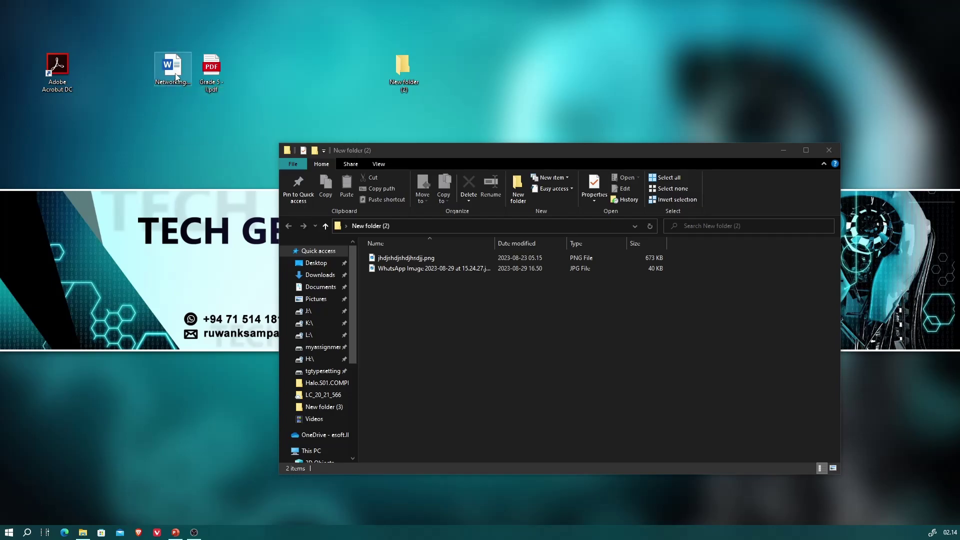
{"action": "left_click", "coordinate": [437, 319]}
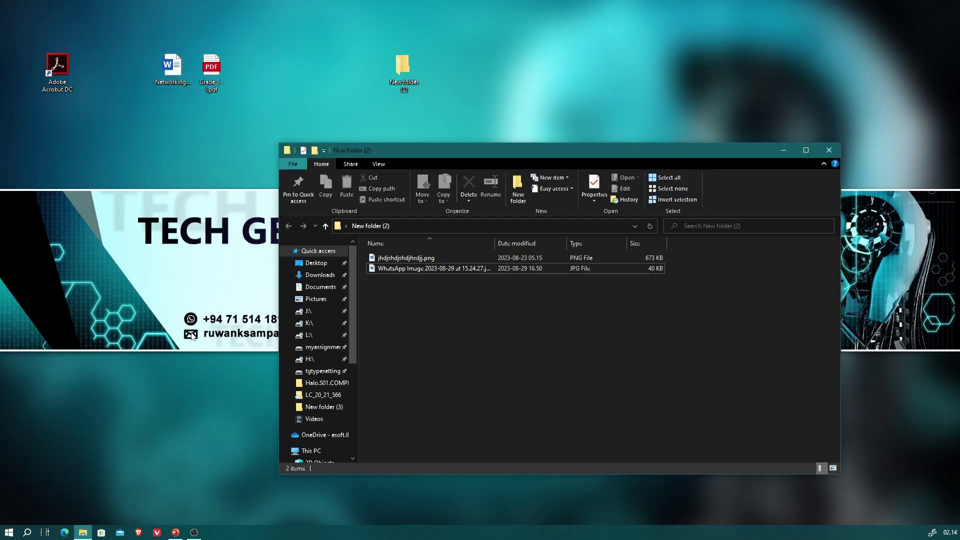
{"action": "left_click", "coordinate": [176, 100]}
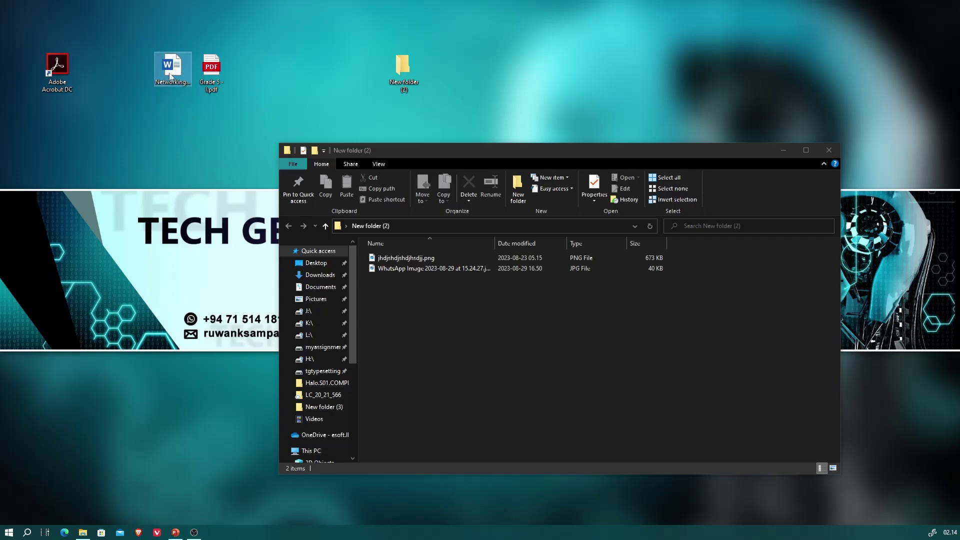
{"action": "left_click", "coordinate": [454, 344]}
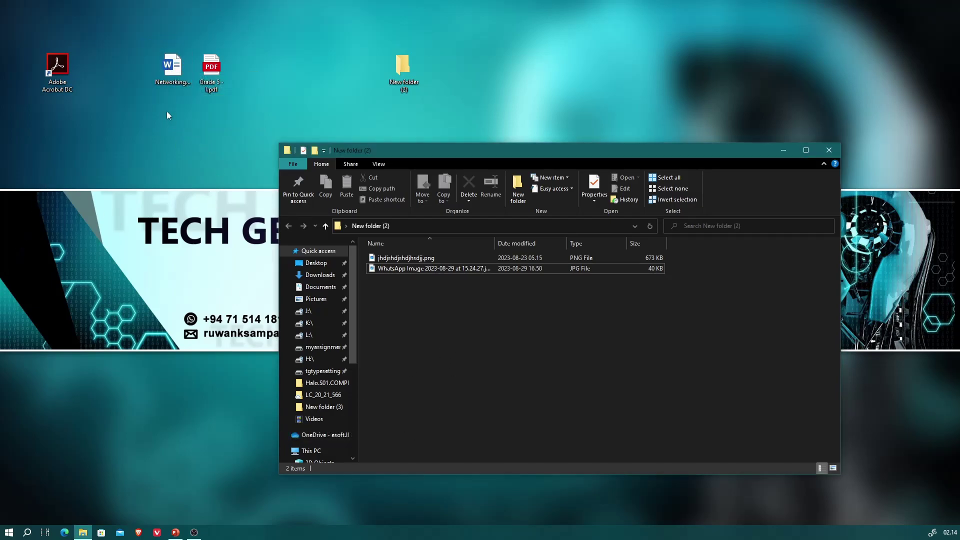
Move the Networking.docx icon on the desktop one place closer to the Adobe Acrobat DC shortcut and deselect it.
{"action": "left_click", "coordinate": [171, 68]}
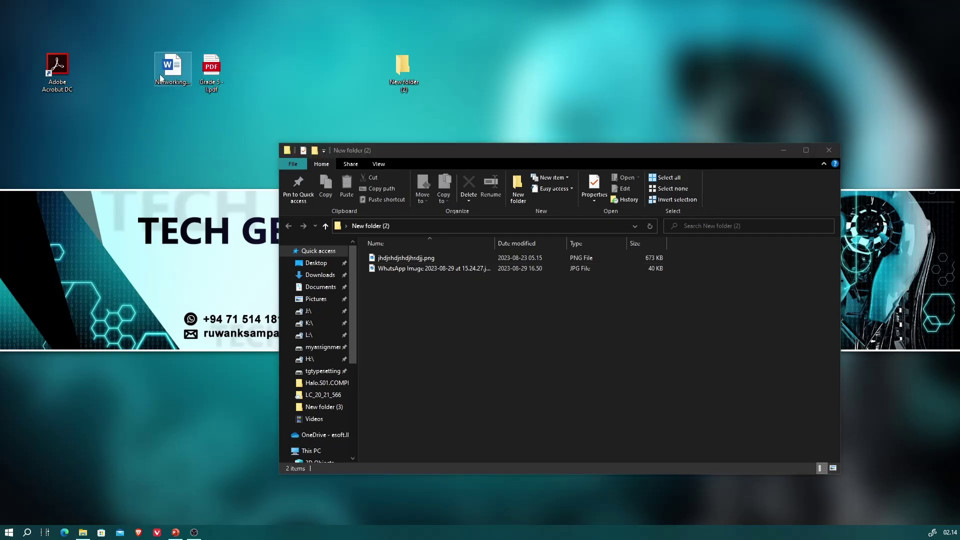
{"action": "left_click_drag", "start_coordinate": [170, 68], "coordinate": [133, 69]}
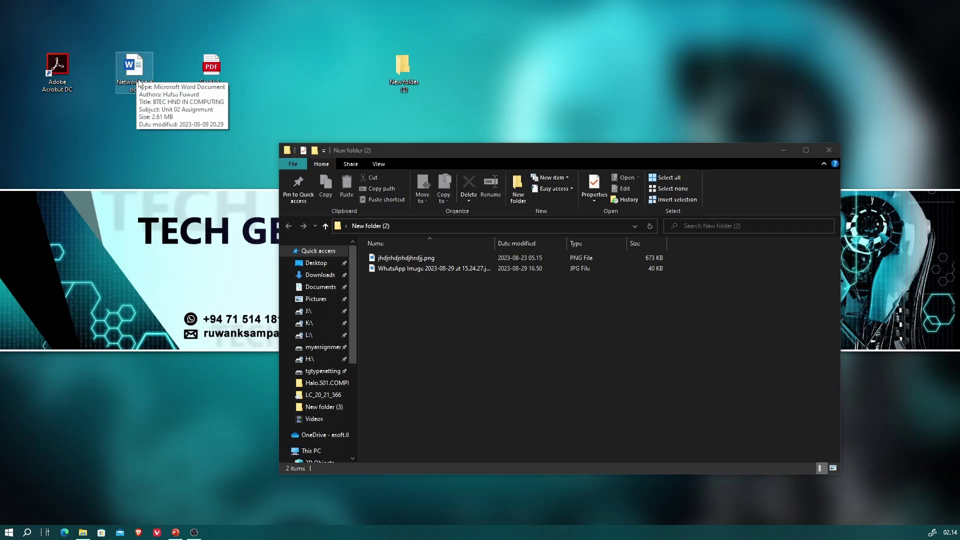
{"action": "left_click", "coordinate": [122, 106]}
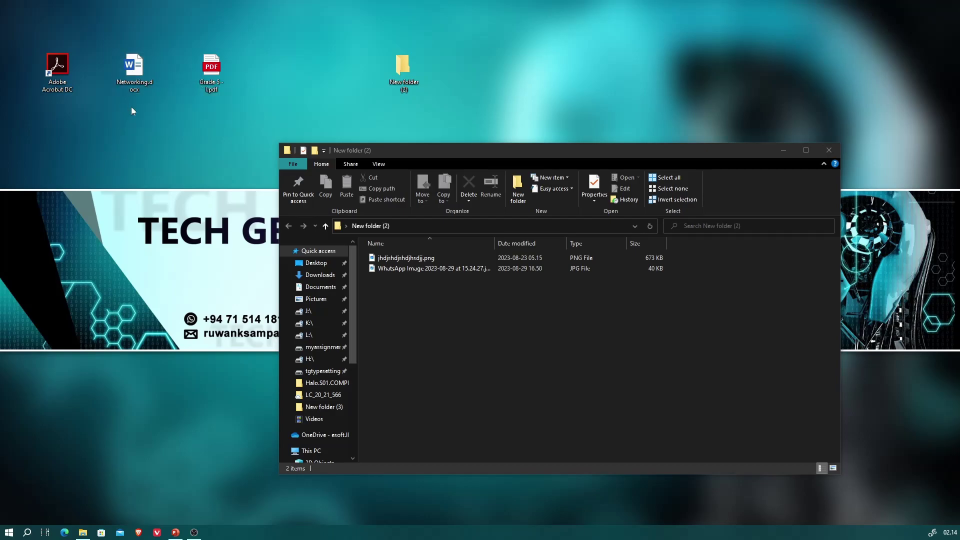
Copy Networking.docx from the desktop and paste it into the open New folder (2).
{"action": "left_click", "coordinate": [137, 72]}
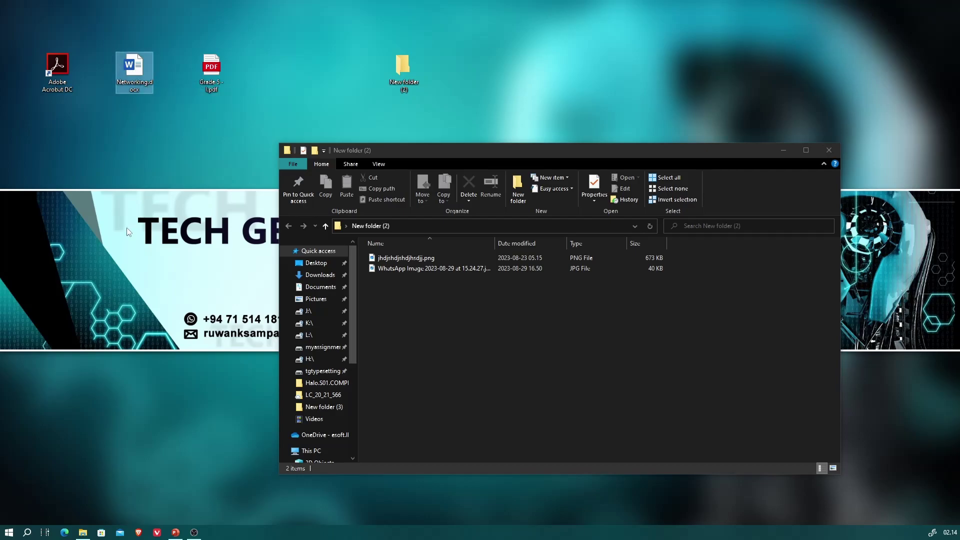
{"action": "right_click", "coordinate": [139, 74]}
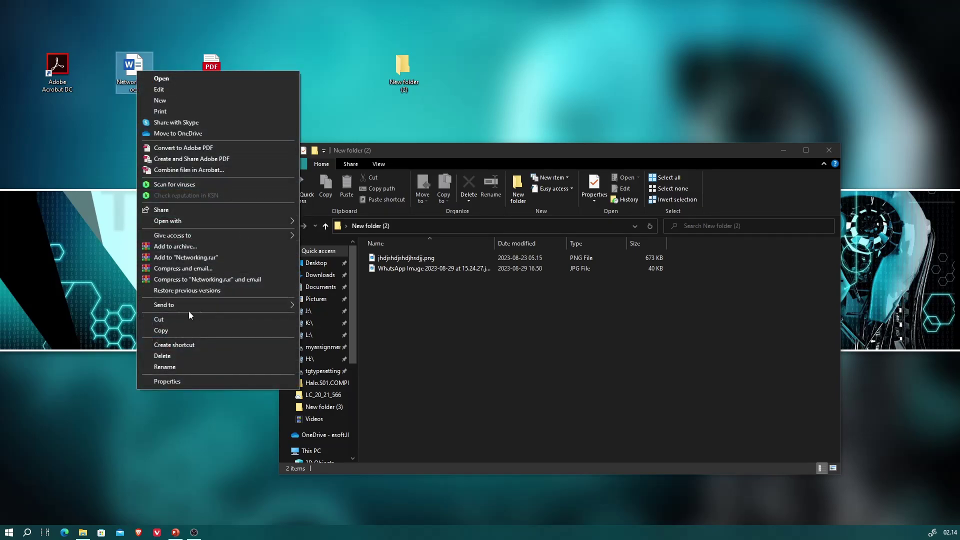
{"action": "left_click", "coordinate": [170, 330]}
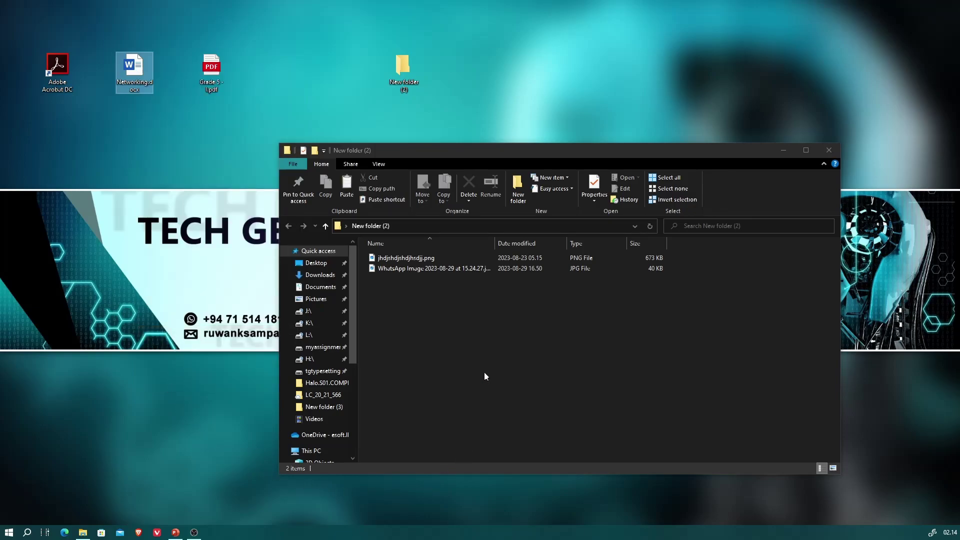
{"action": "left_click", "coordinate": [488, 327]}
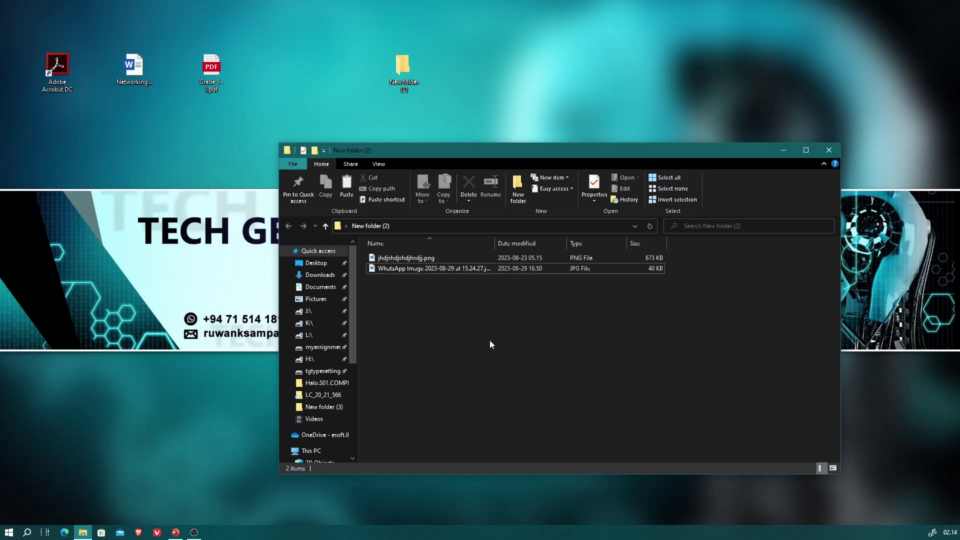
{"action": "right_click", "coordinate": [446, 323]}
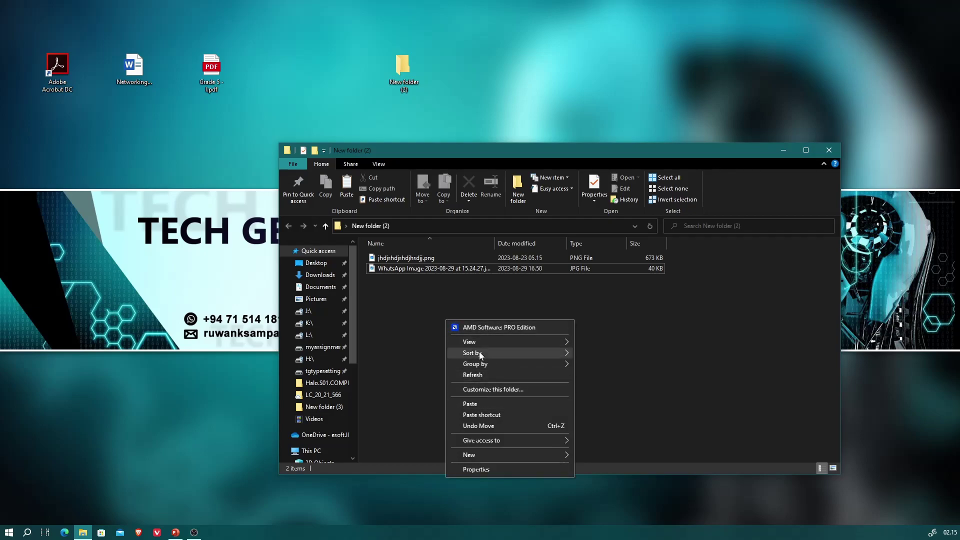
{"action": "left_click", "coordinate": [476, 403]}
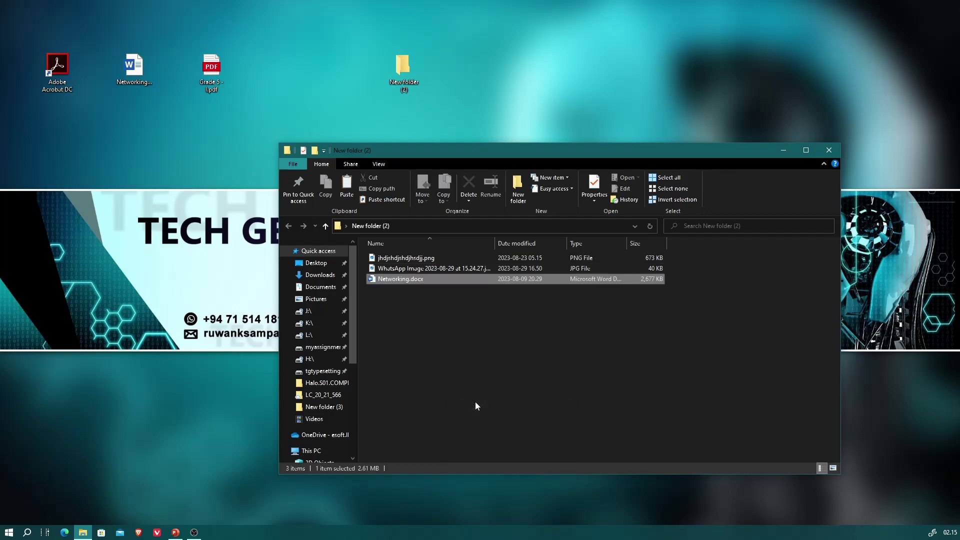
{"action": "left_click", "coordinate": [411, 312]}
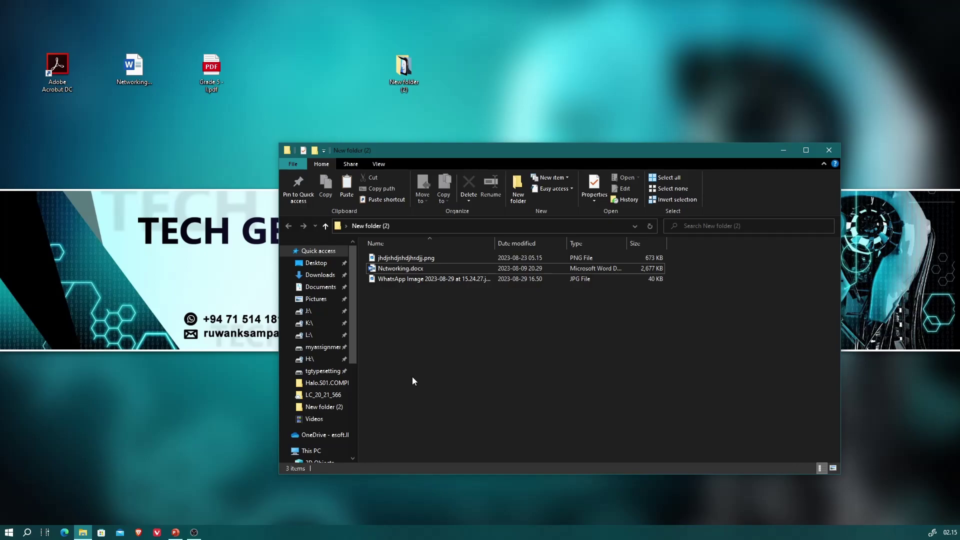
Copy the Grade 5 PDF from the desktop and paste it into New folder (2).
{"action": "left_click", "coordinate": [134, 70]}
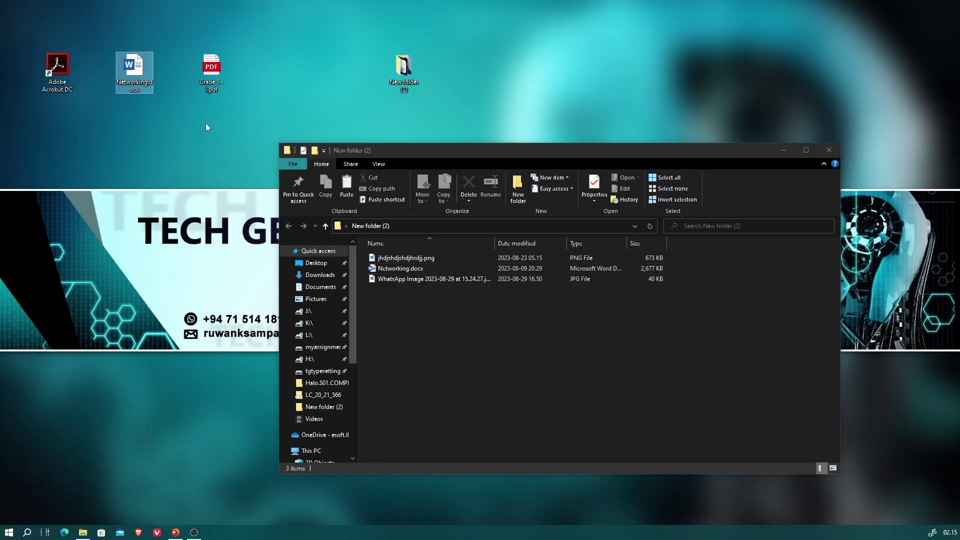
{"action": "left_click", "coordinate": [215, 83]}
{"action": "right_click", "coordinate": [218, 70]}
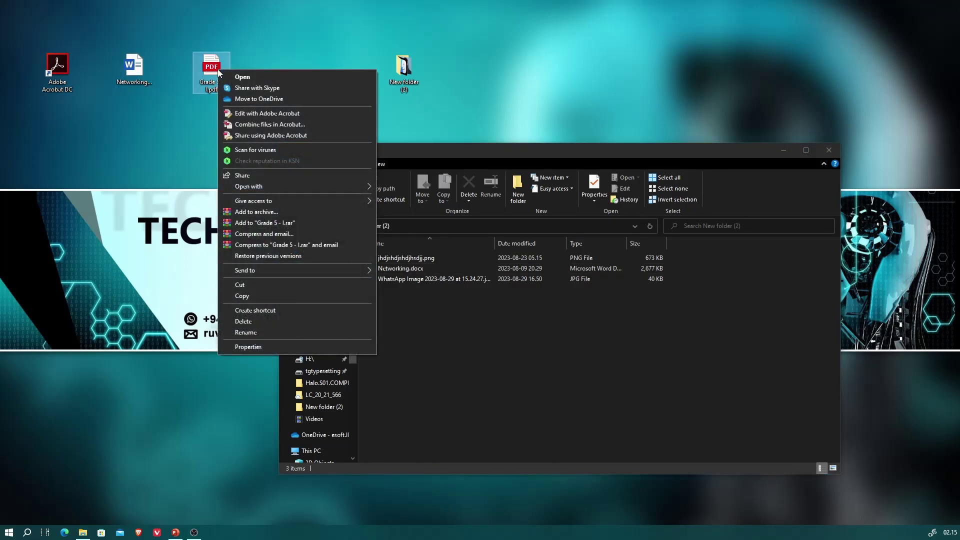
{"action": "left_click", "coordinate": [236, 295]}
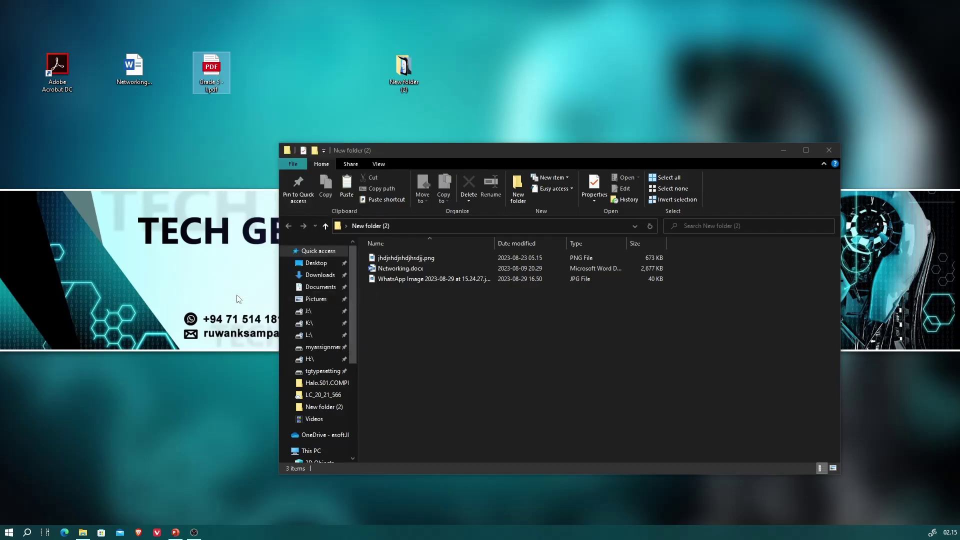
{"action": "left_click", "coordinate": [431, 324]}
{"action": "right_click", "coordinate": [431, 325]}
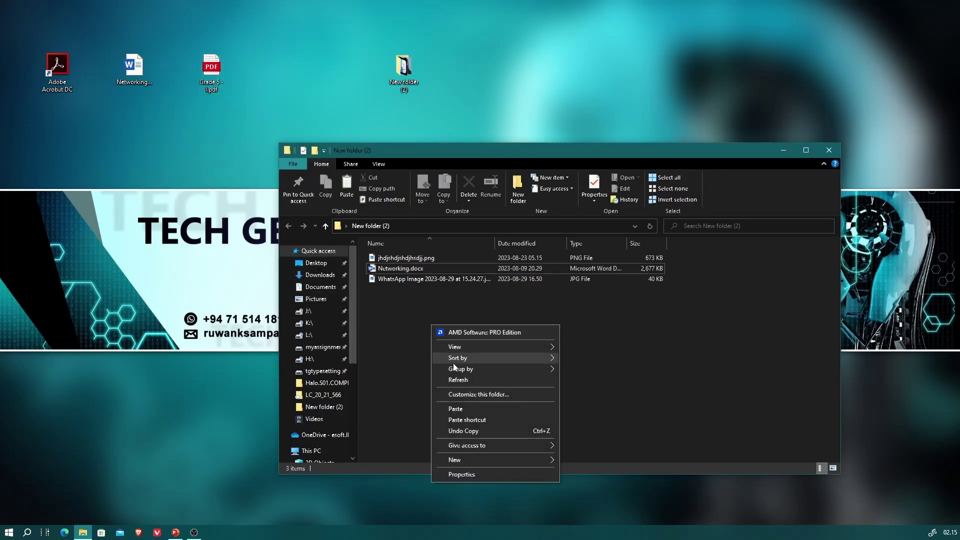
{"action": "left_click", "coordinate": [458, 409]}
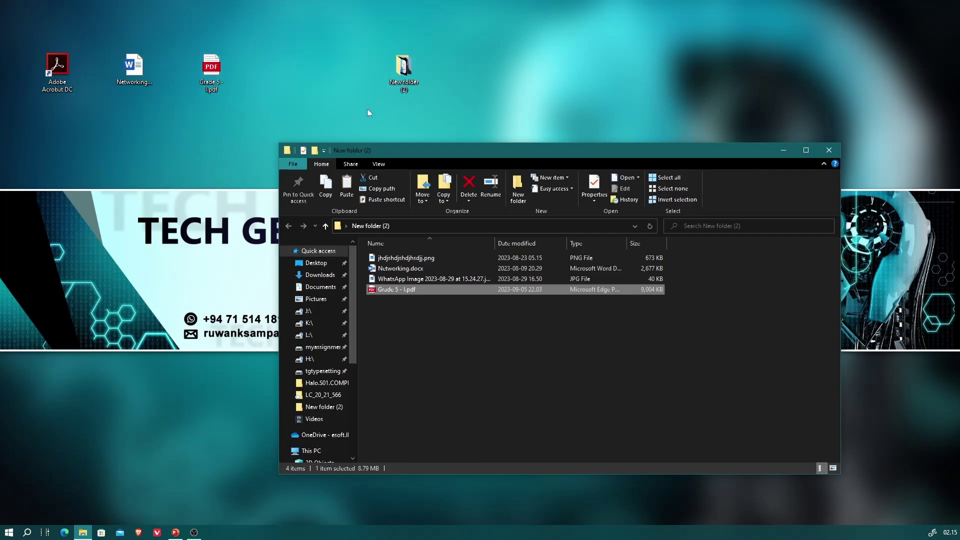
Move all four files from New folder (2) to the desktop and shift their column up between the Adobe Acrobat DC shortcut and the folder icon.
{"action": "left_click_drag", "start_coordinate": [426, 320], "coordinate": [205, 194]}
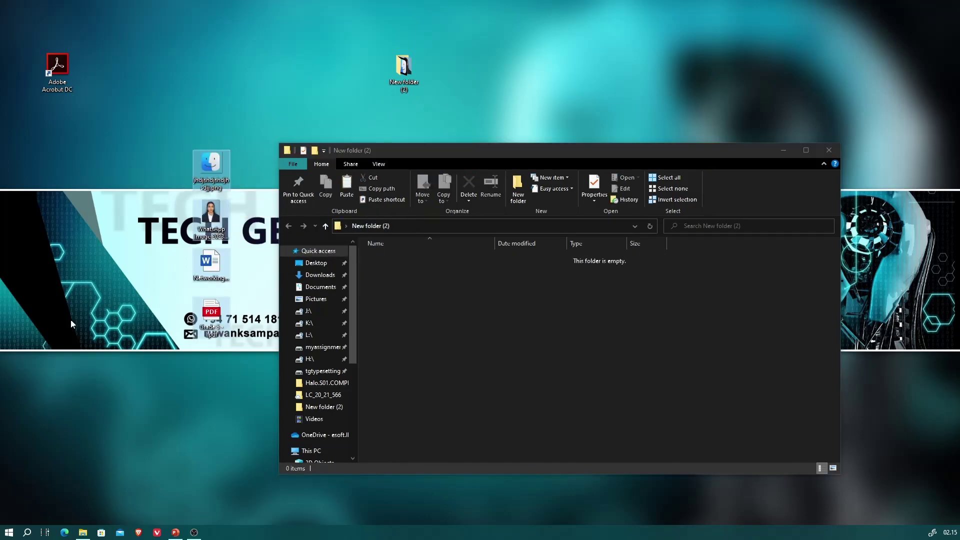
{"action": "left_click_drag", "start_coordinate": [210, 164], "coordinate": [189, 55]}
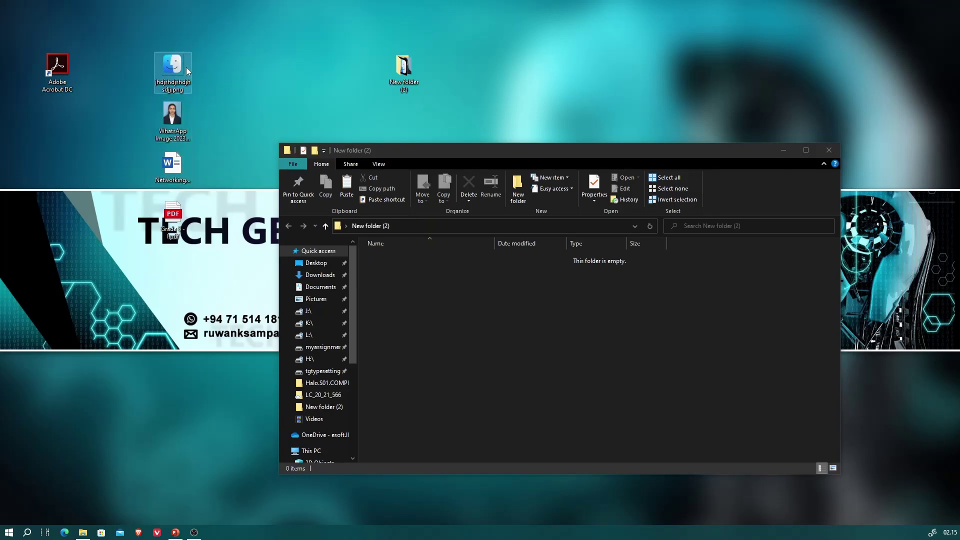
{"action": "left_click", "coordinate": [184, 48]}
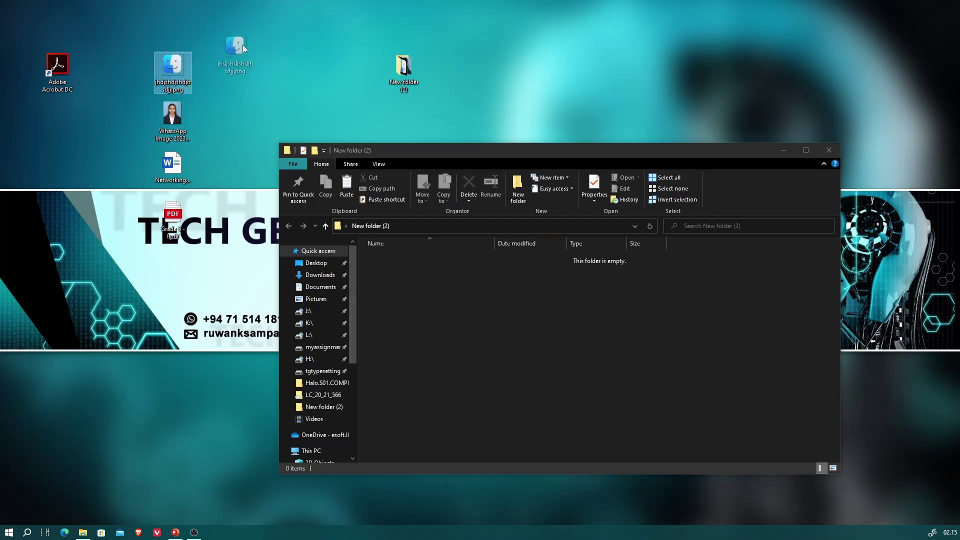
Set the PNG file apart from the other desktop icons, then cut it and paste it into New folder (2).
{"action": "left_click_drag", "start_coordinate": [242, 45], "coordinate": [245, 43]}
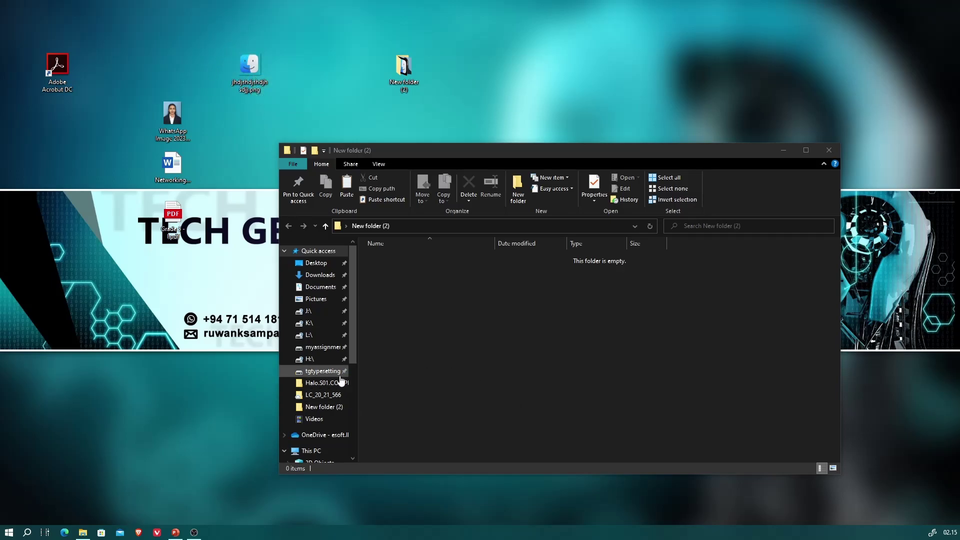
{"action": "right_click", "coordinate": [246, 73]}
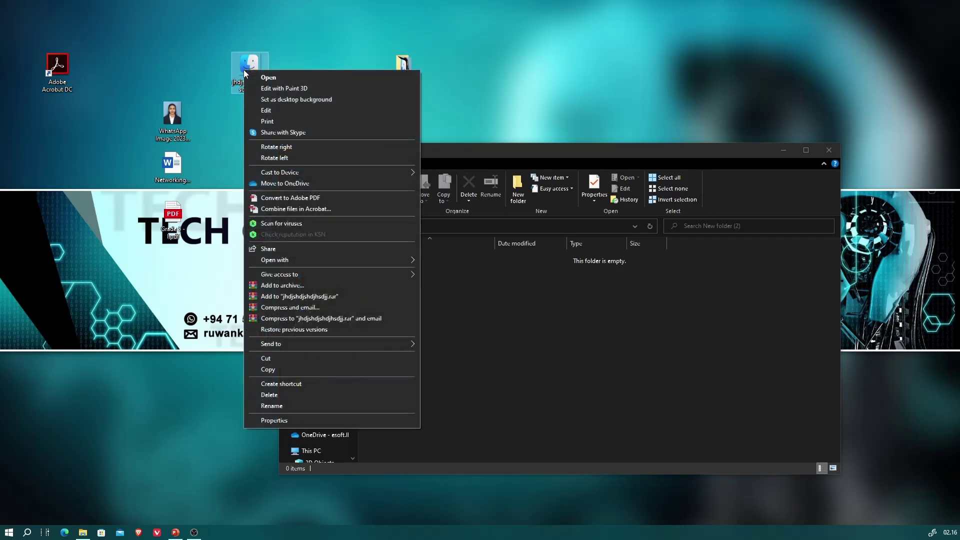
{"action": "left_click", "coordinate": [279, 359]}
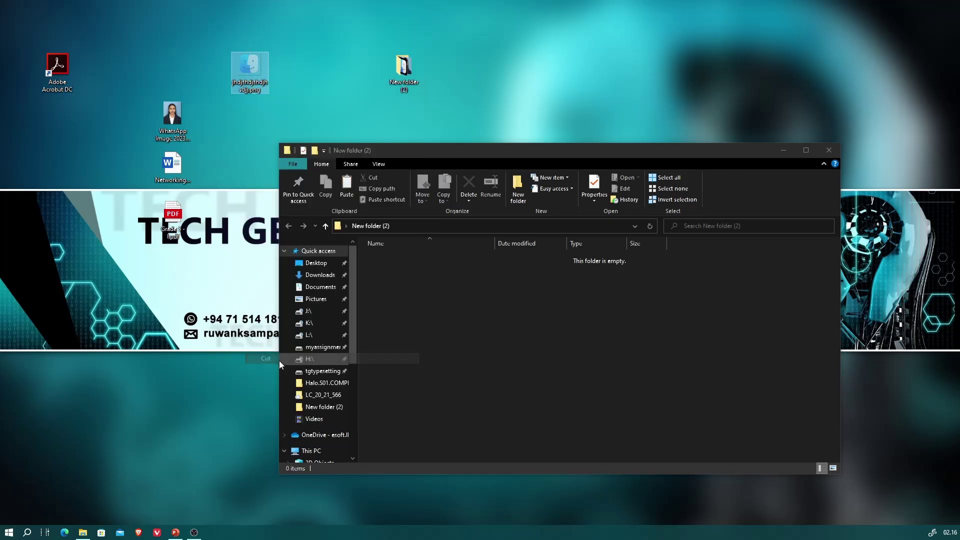
{"action": "left_click", "coordinate": [497, 303]}
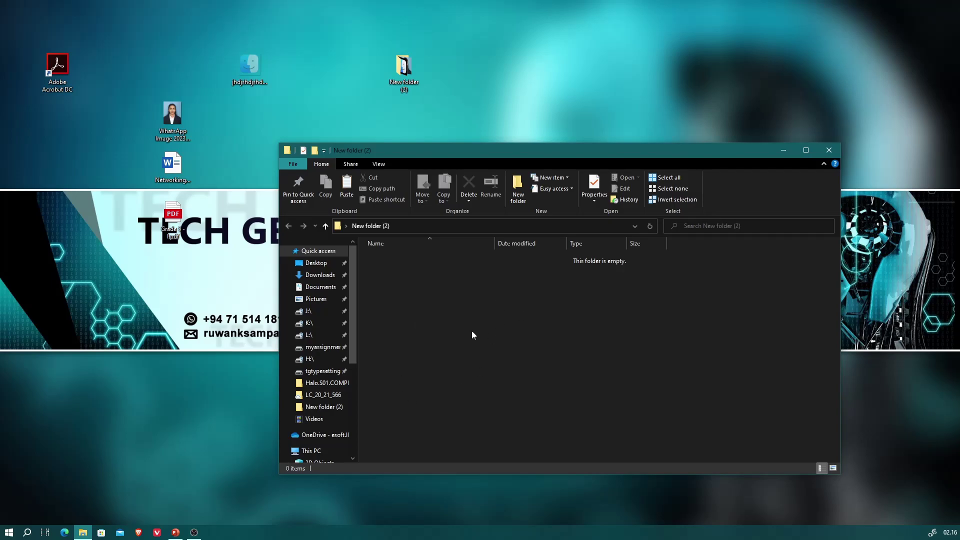
{"action": "right_click", "coordinate": [470, 304]}
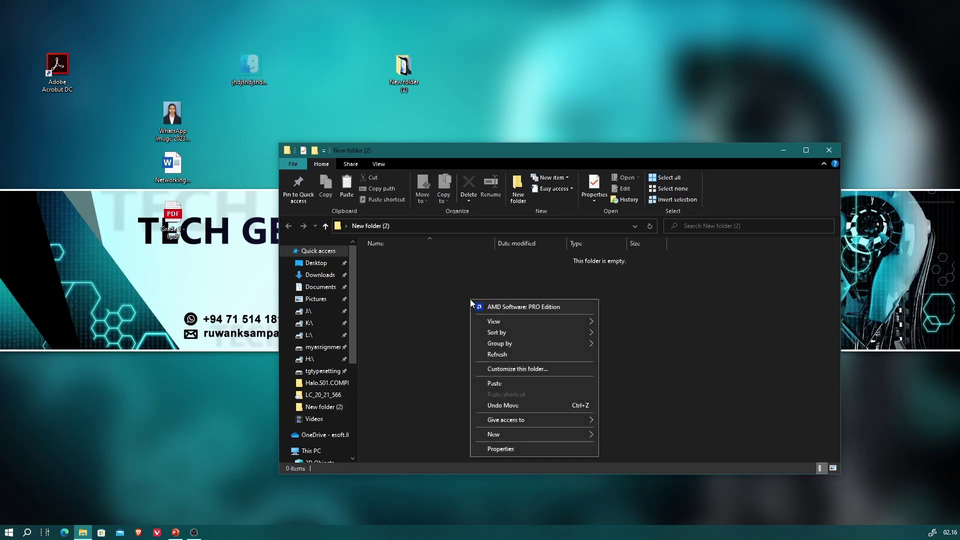
{"action": "left_click", "coordinate": [495, 383]}
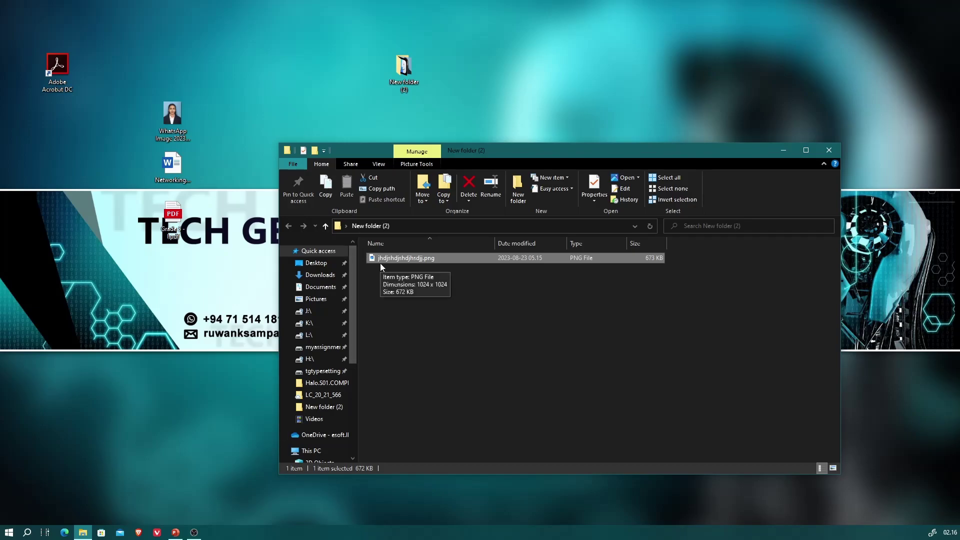
Copy the WhatsApp image from the desktop into New folder (2) and shift the folder window slightly closer to the desktop icons.
{"action": "right_click", "coordinate": [179, 128]}
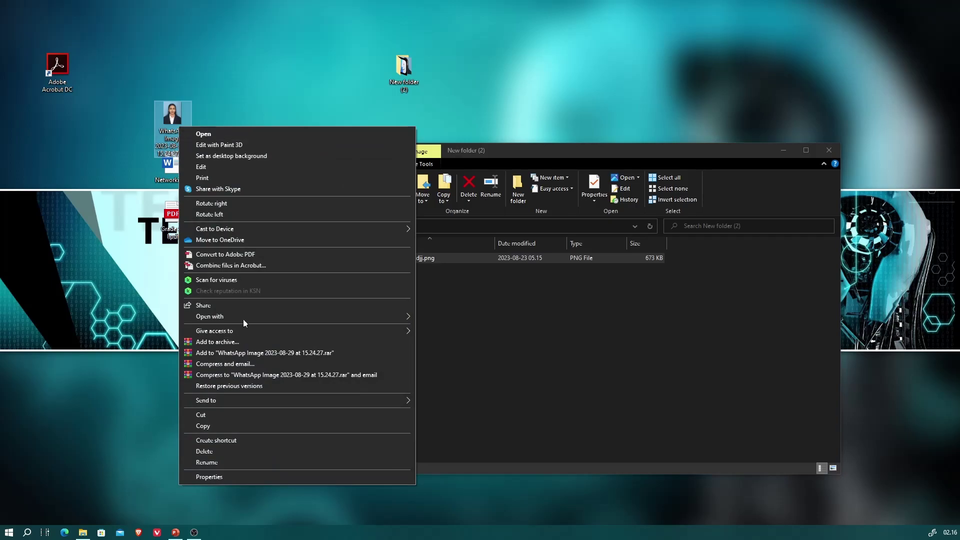
{"action": "left_click", "coordinate": [229, 426]}
{"action": "right_click", "coordinate": [505, 318]}
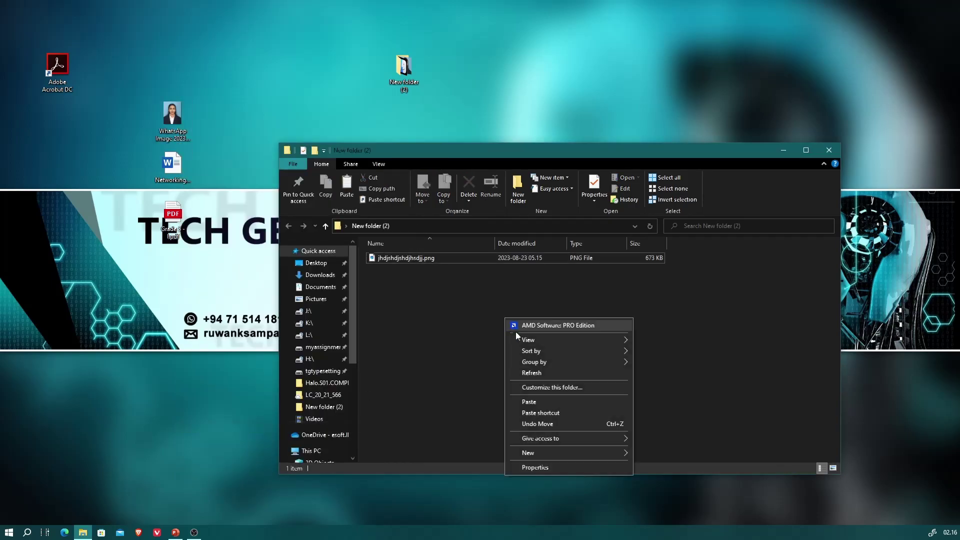
{"action": "left_click", "coordinate": [529, 403]}
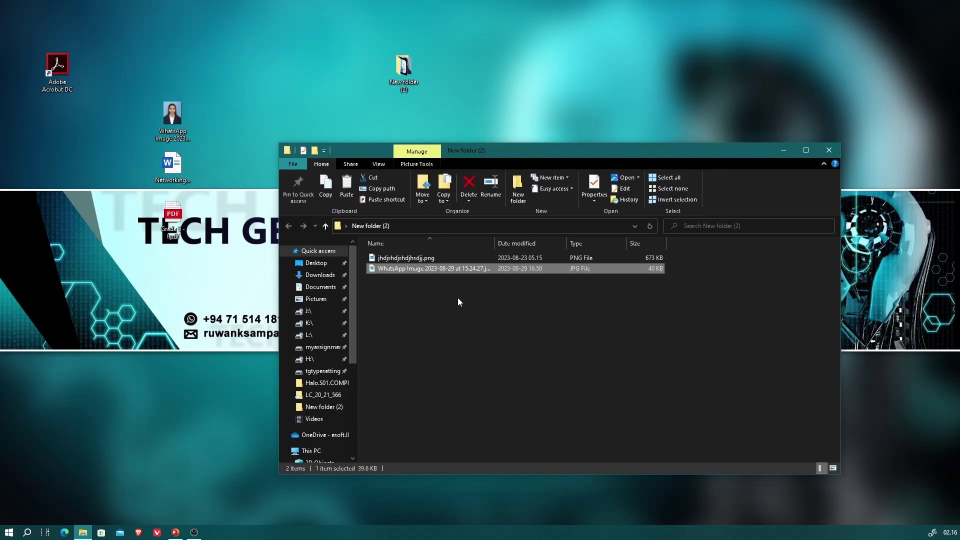
{"action": "left_click_drag", "start_coordinate": [515, 147], "coordinate": [471, 129]}
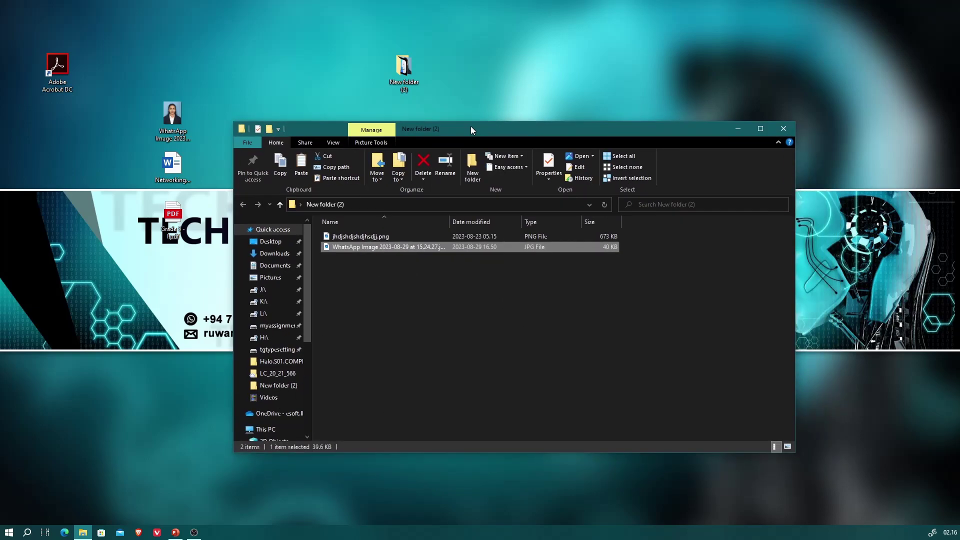
{"action": "left_click", "coordinate": [418, 310]}
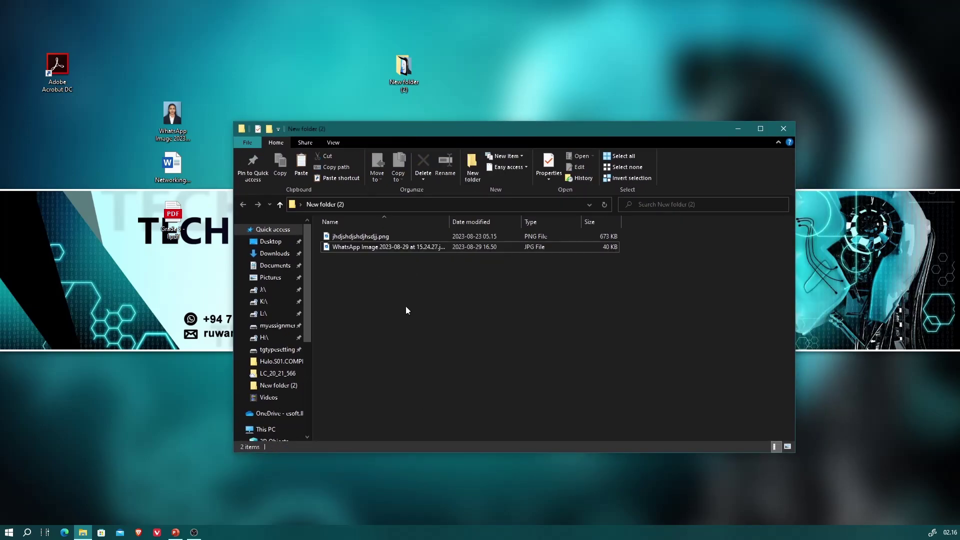
Create a new subfolder inside New folder (2), keeping its default name.
{"action": "right_click", "coordinate": [374, 308]}
{"action": "left_click", "coordinate": [358, 300]}
{"action": "right_click", "coordinate": [360, 288]}
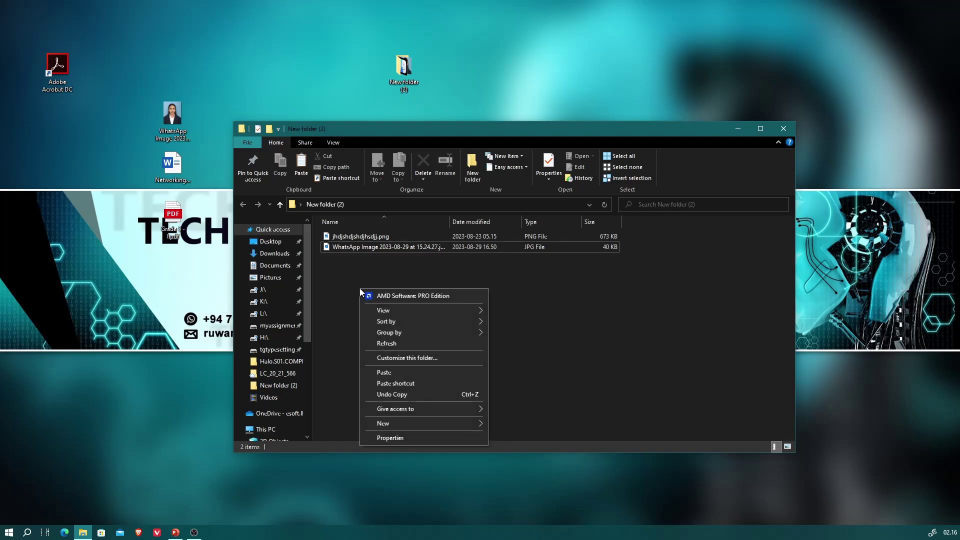
{"action": "mouse_move", "coordinate": [408, 427]}
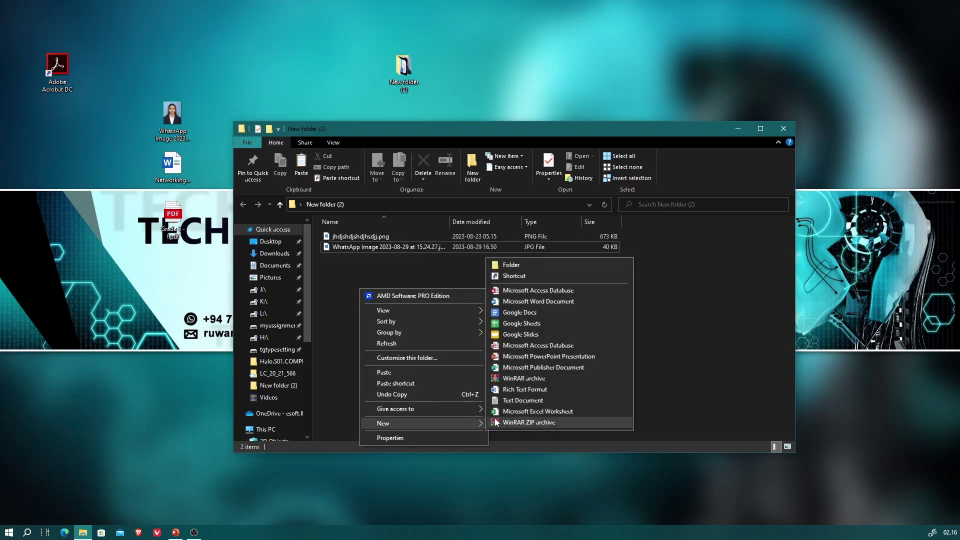
{"action": "left_click", "coordinate": [533, 265]}
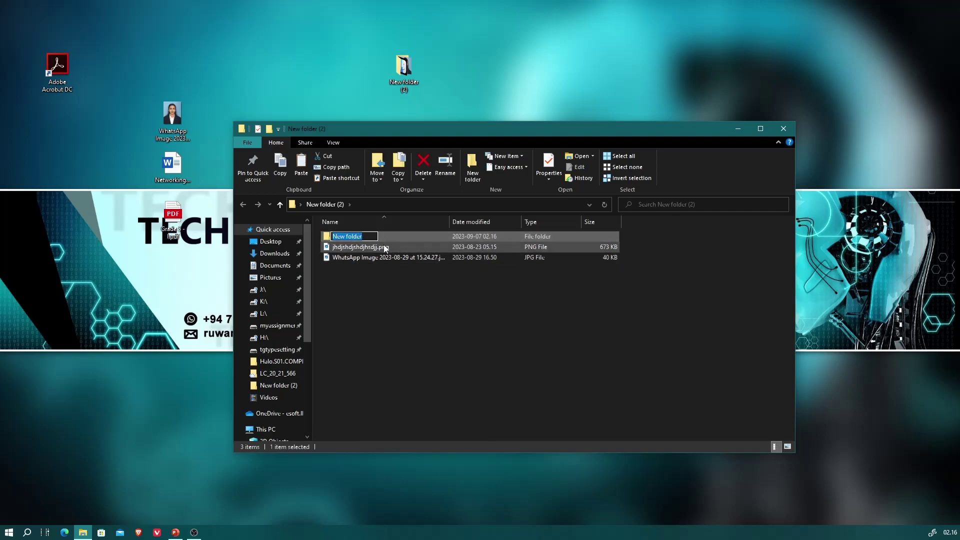
{"action": "left_click", "coordinate": [390, 313]}
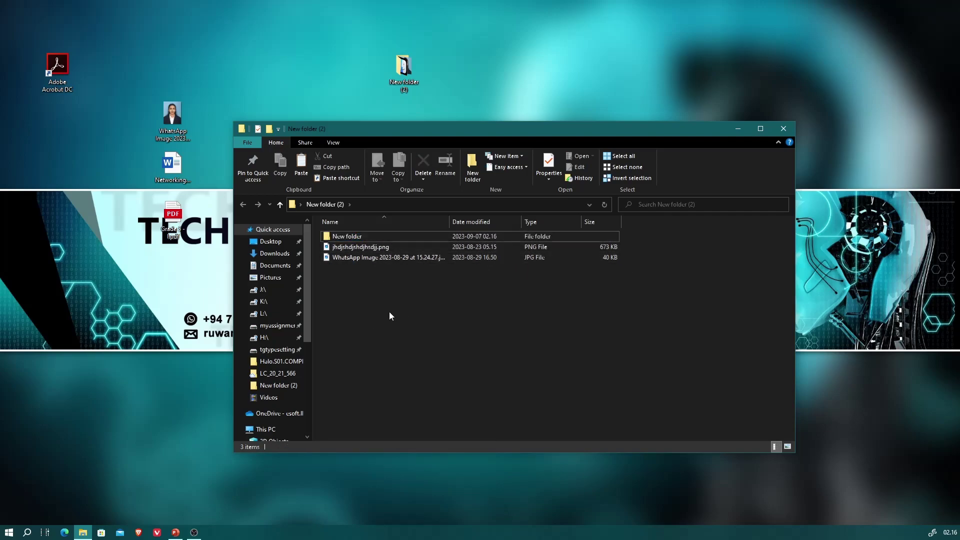
Create a new Microsoft Word document inside New folder (2), keeping its default name.
{"action": "right_click", "coordinate": [389, 307]}
{"action": "mouse_move", "coordinate": [433, 442]}
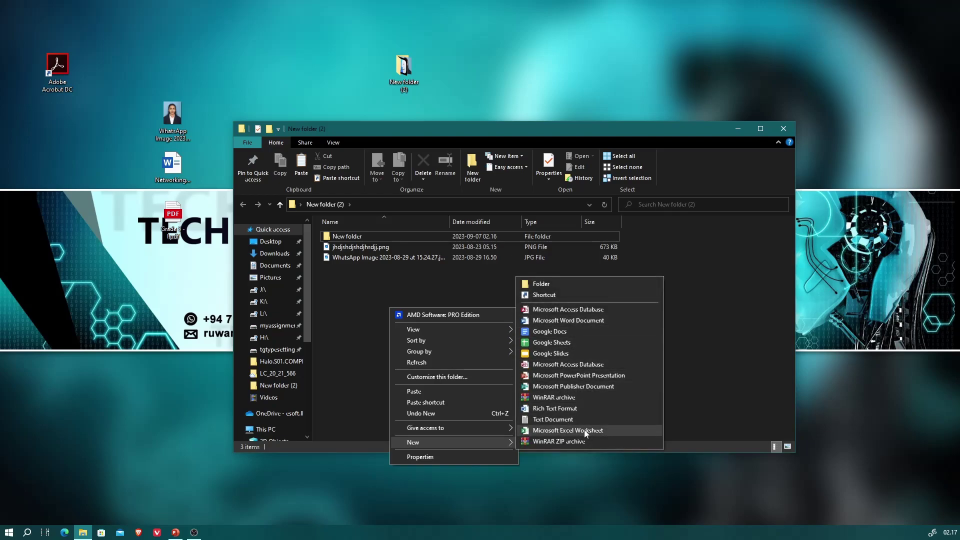
{"action": "left_click", "coordinate": [578, 322]}
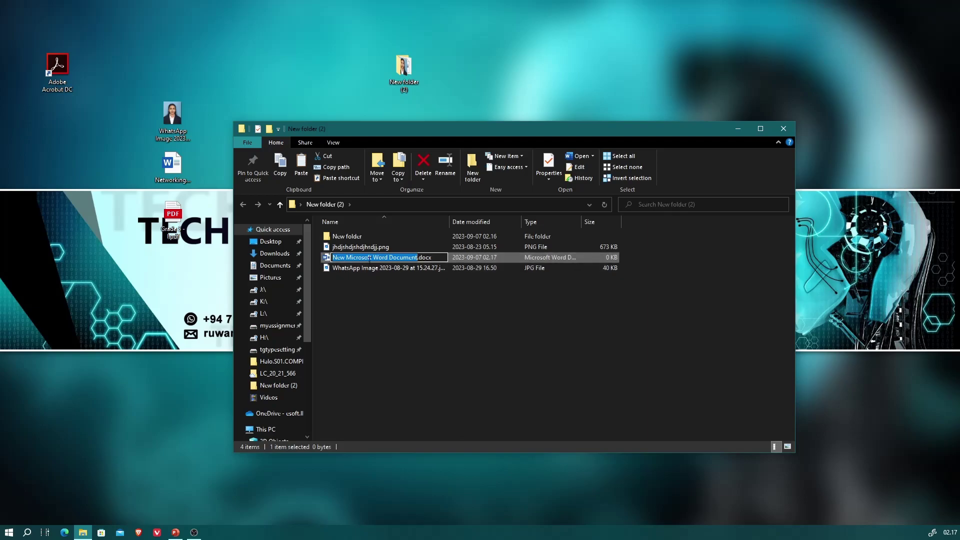
{"action": "left_click", "coordinate": [450, 361]}
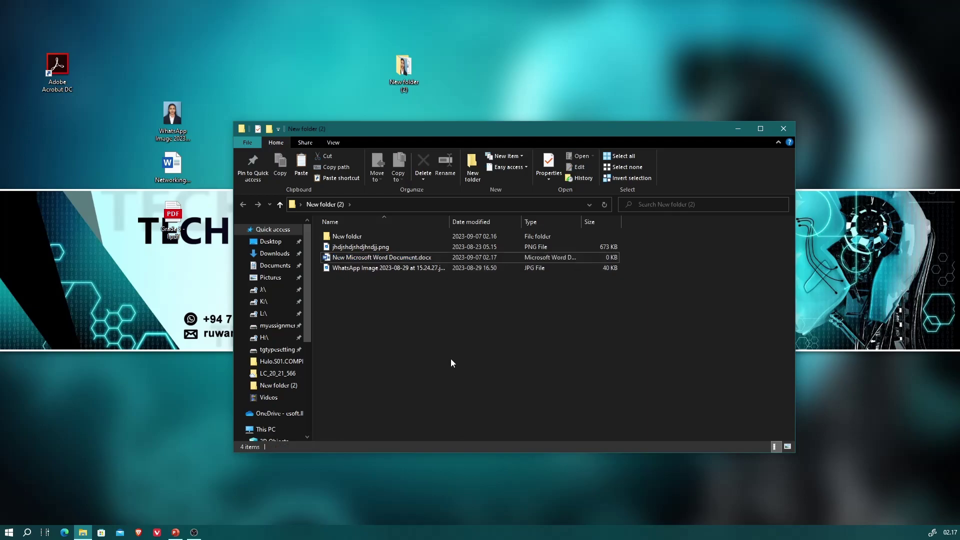
Delete the newly created Microsoft Word document from New folder (2).
{"action": "left_click", "coordinate": [378, 259]}
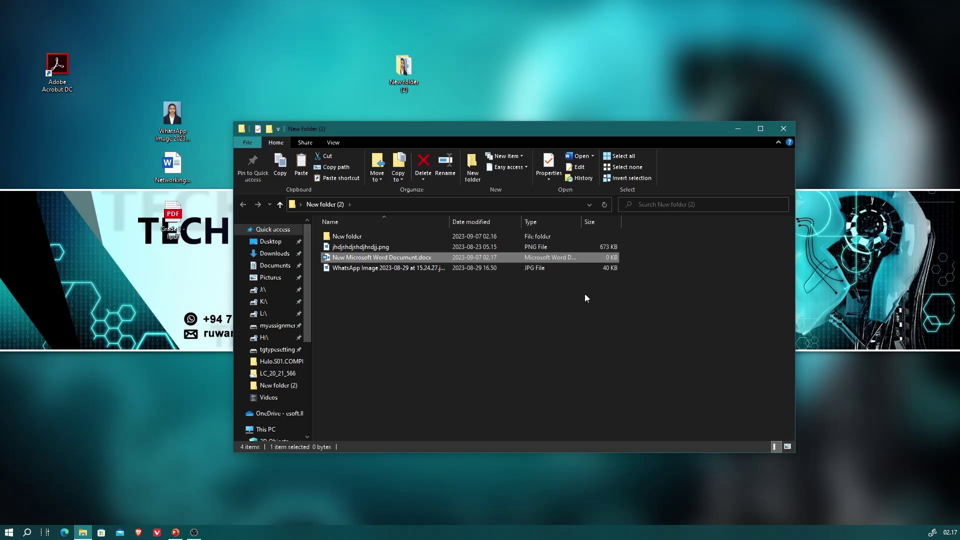
{"action": "right_click", "coordinate": [388, 261]}
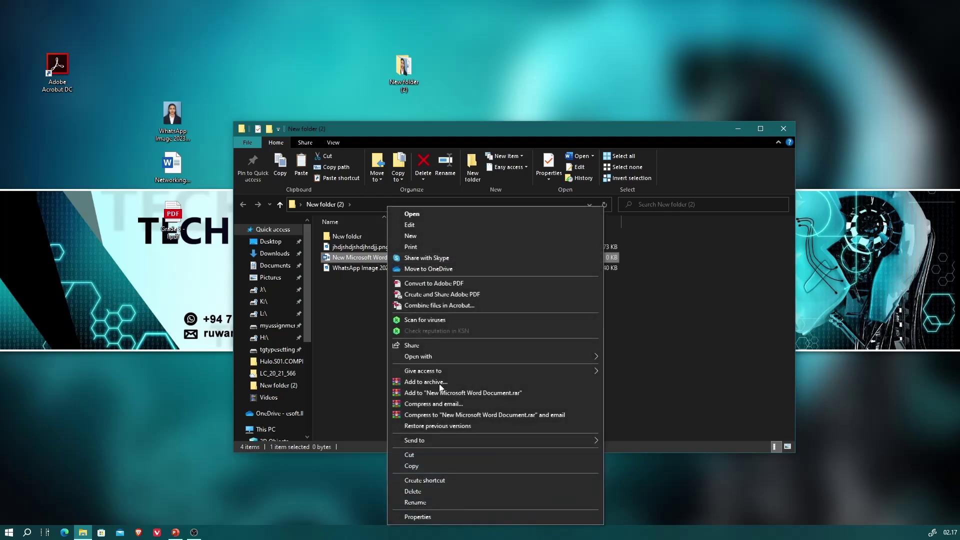
{"action": "left_click", "coordinate": [436, 492]}
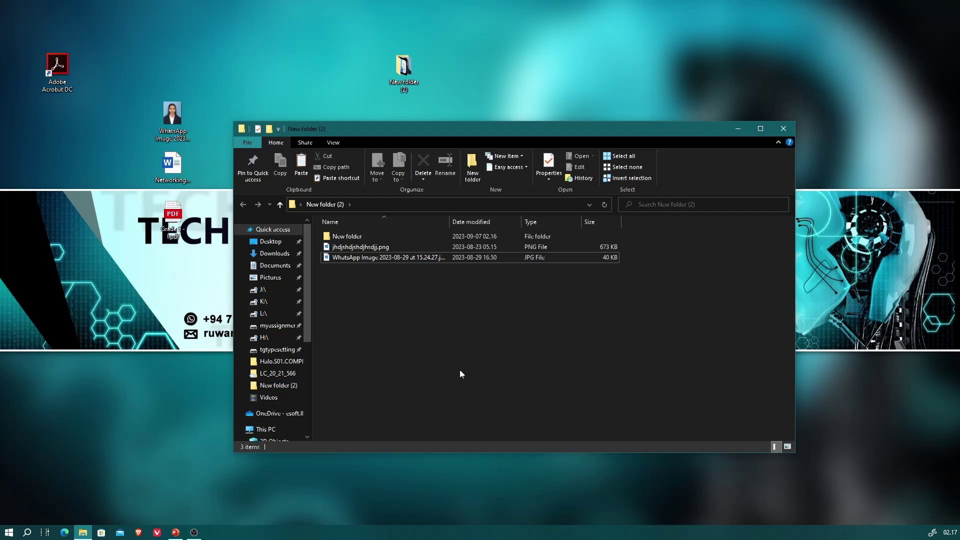
{"action": "right_click", "coordinate": [475, 332]}
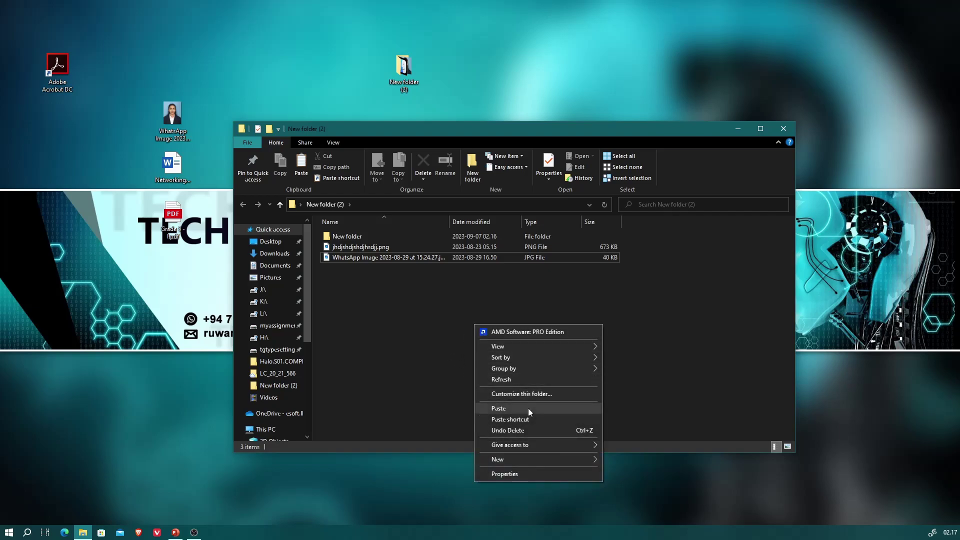
{"action": "mouse_move", "coordinate": [521, 466]}
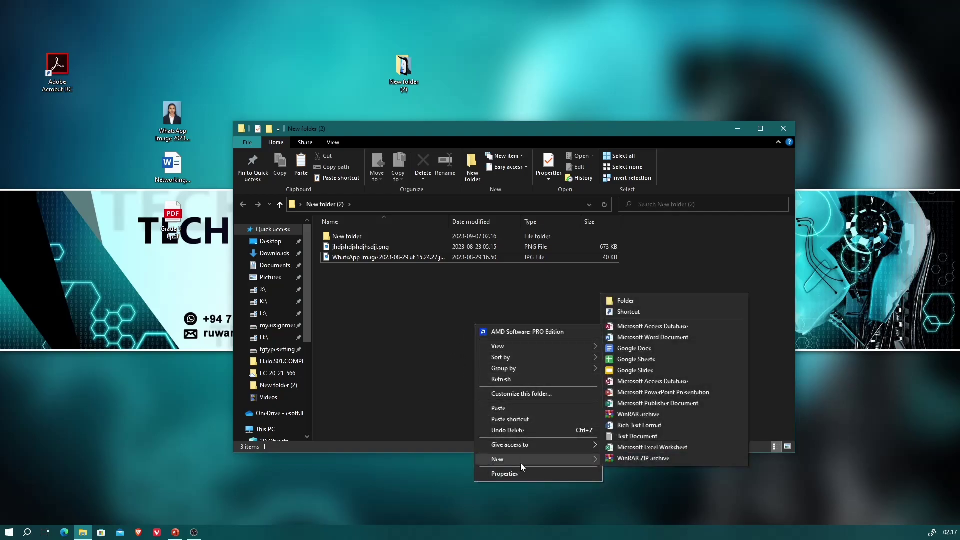
{"action": "left_click", "coordinate": [417, 330]}
Move the New folder (2) window, maximize it, and restore it to a smaller window clear of the desktop icons.
{"action": "left_click_drag", "start_coordinate": [457, 128], "coordinate": [385, 149]}
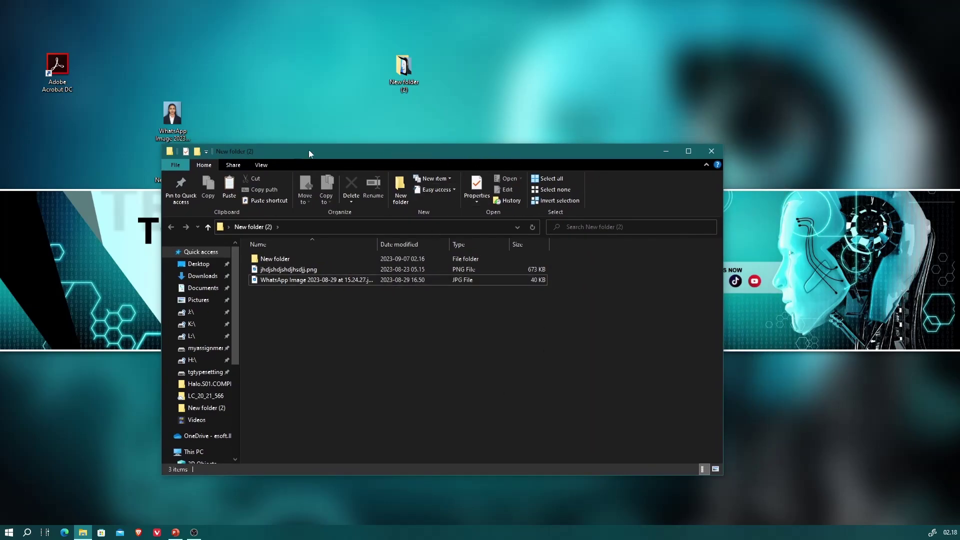
{"action": "double_click", "coordinate": [406, 157]}
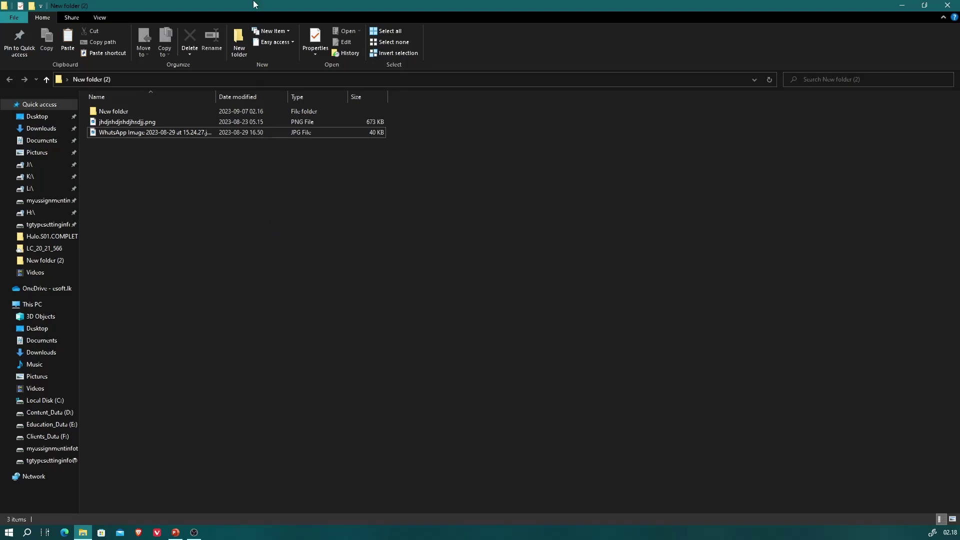
{"action": "left_click_drag", "start_coordinate": [270, 5], "coordinate": [526, 123]}
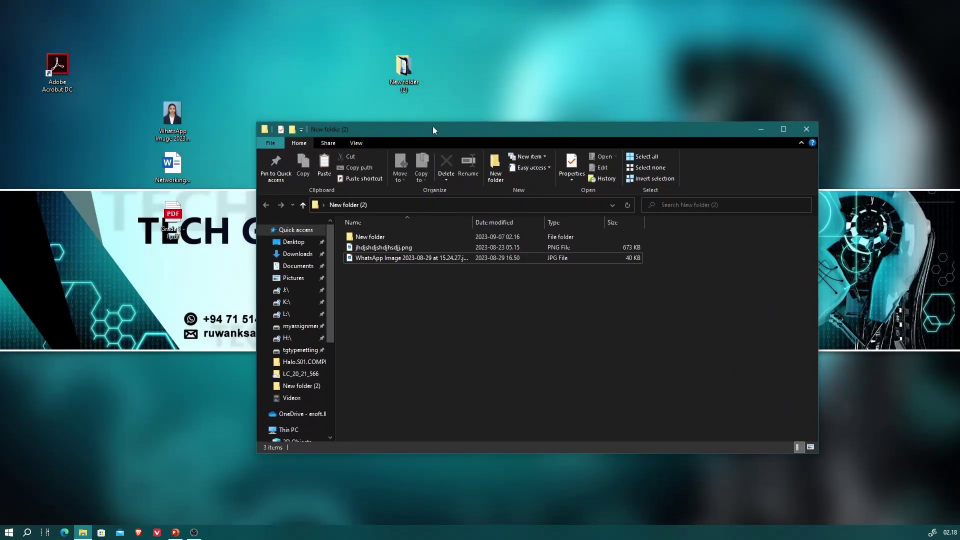
Copy the WhatsApp image from the desktop into New folder (2), replacing the file already in the destination.
{"action": "left_click", "coordinate": [164, 115]}
{"action": "right_click", "coordinate": [164, 115]}
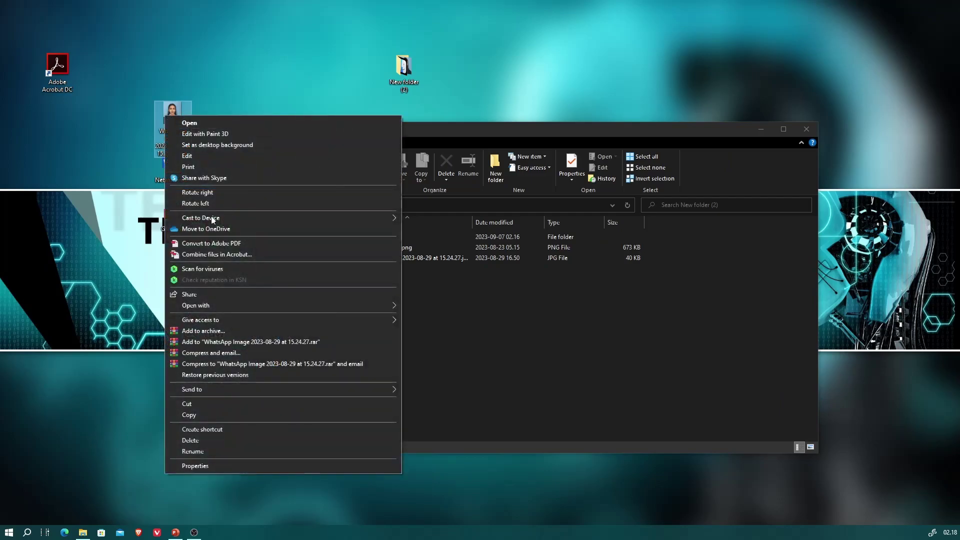
{"action": "left_click", "coordinate": [219, 417]}
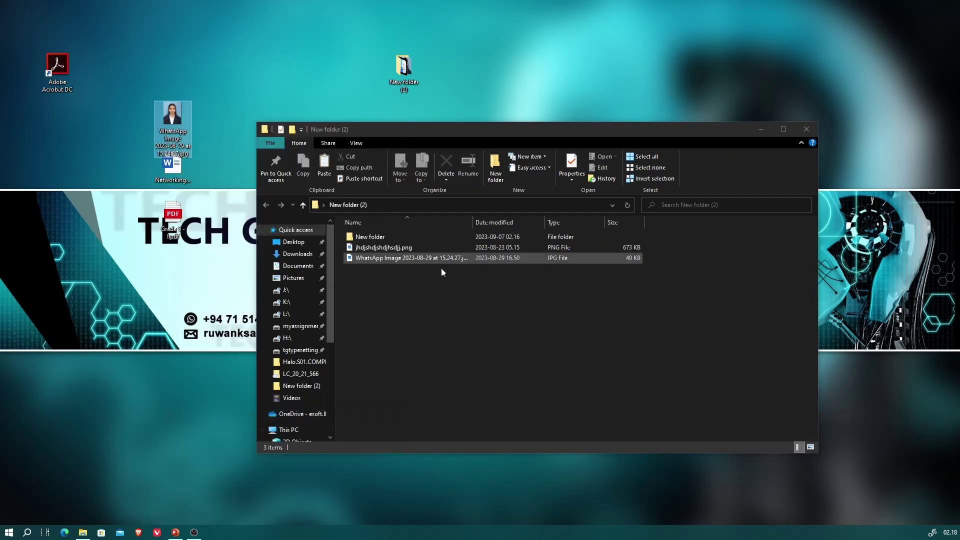
{"action": "left_click", "coordinate": [556, 357]}
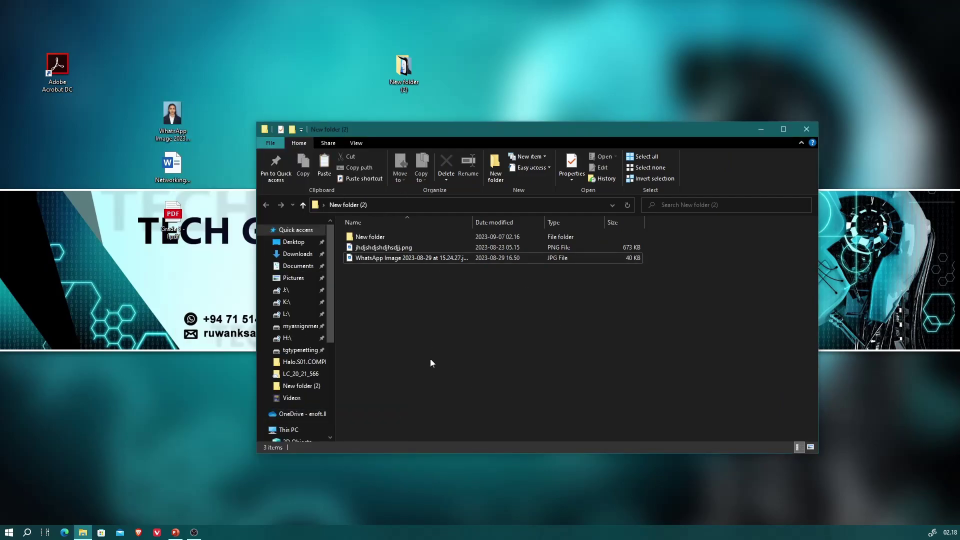
{"action": "right_click", "coordinate": [438, 310]}
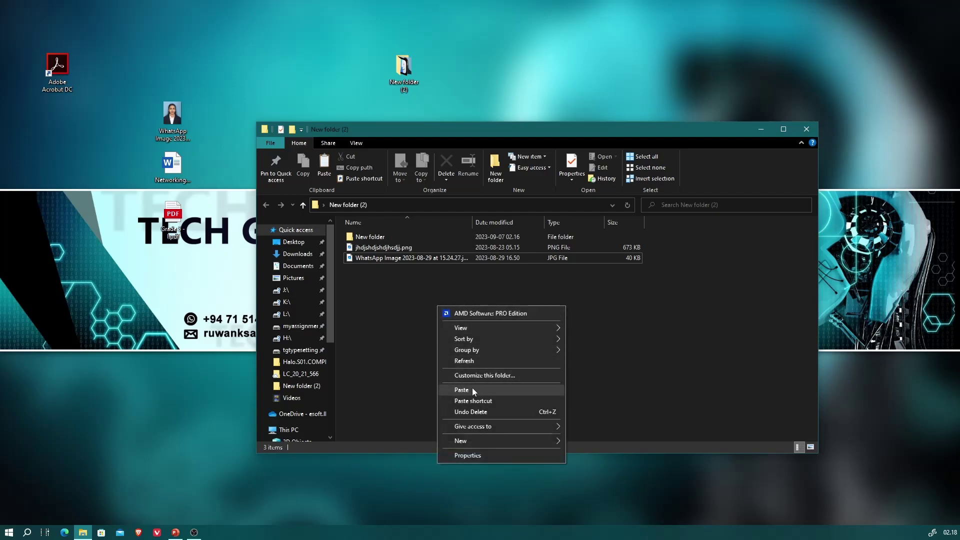
{"action": "left_click", "coordinate": [403, 319]}
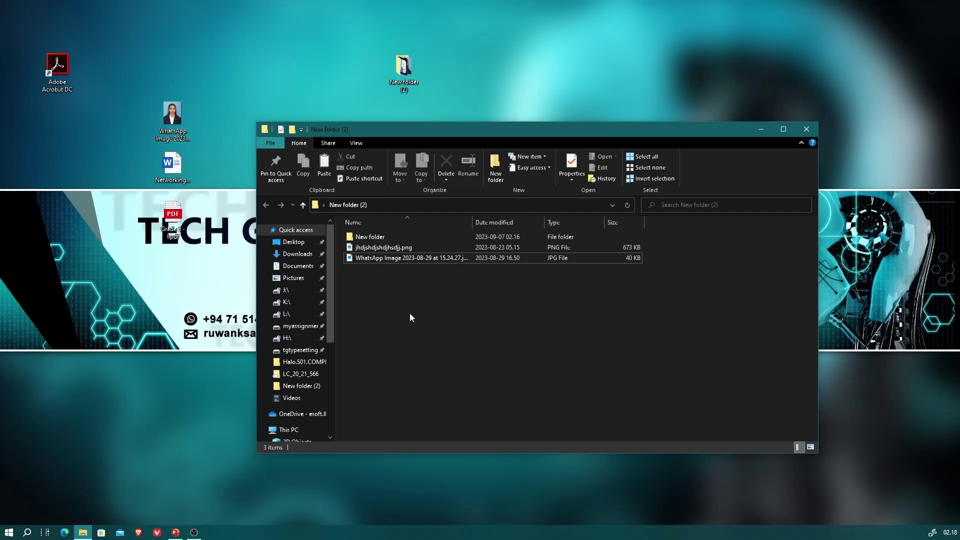
{"action": "right_click", "coordinate": [412, 297]}
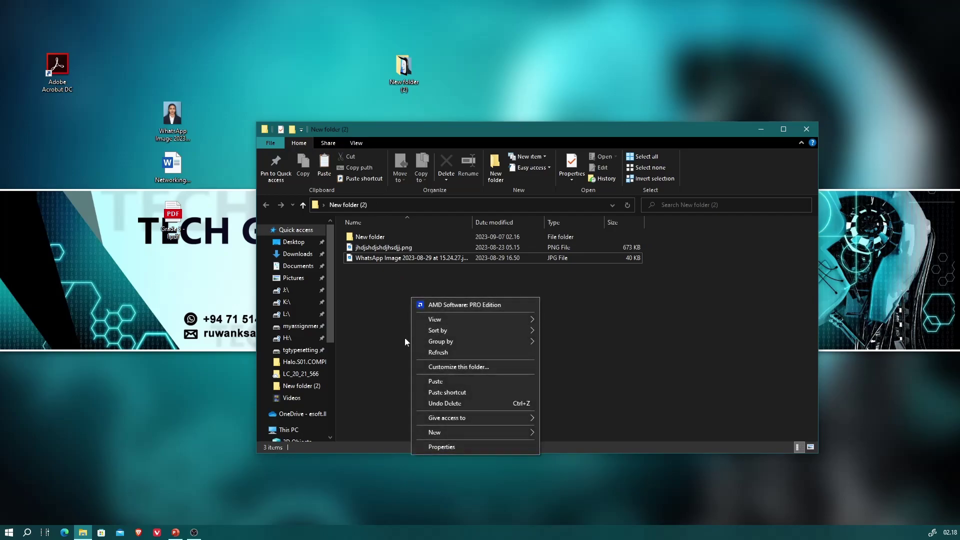
{"action": "left_click", "coordinate": [390, 317]}
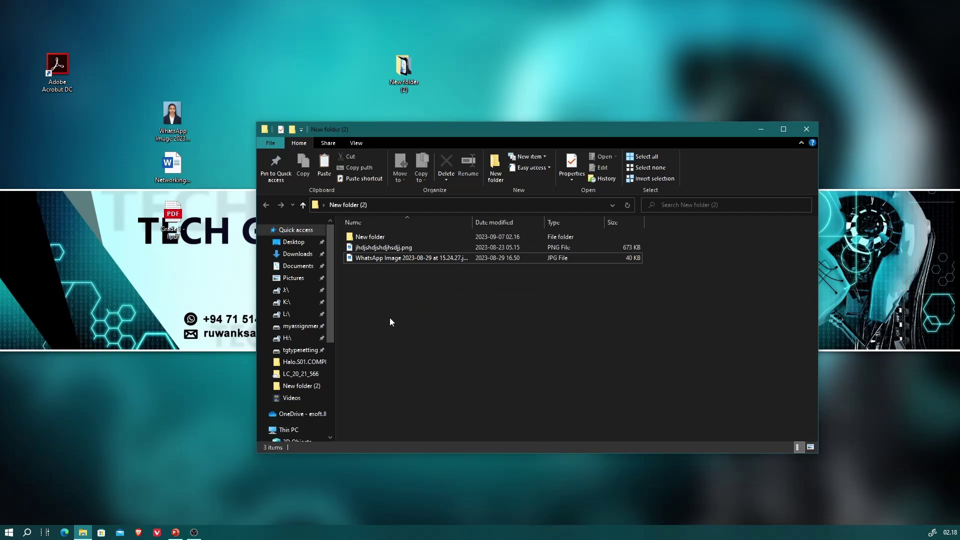
{"action": "left_click", "coordinate": [324, 173]}
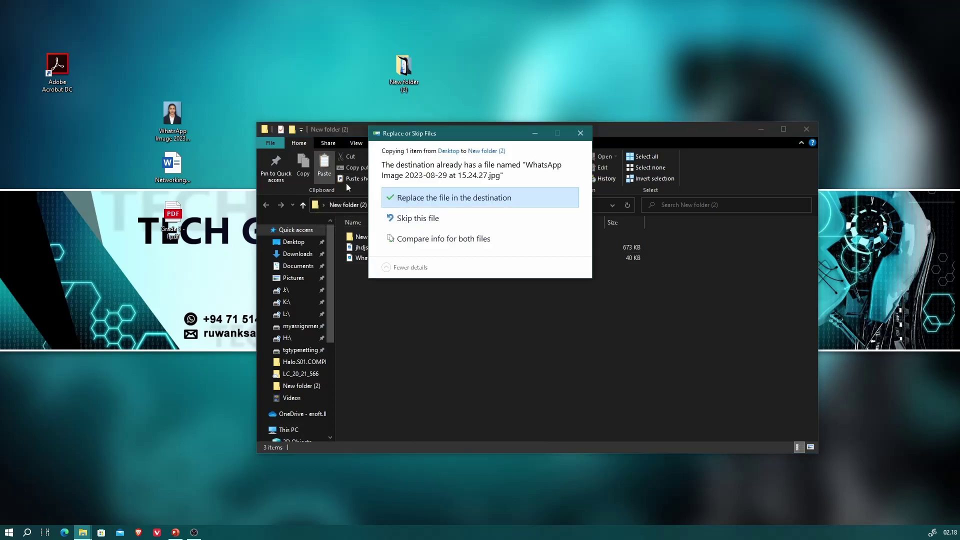
{"action": "left_click", "coordinate": [443, 196]}
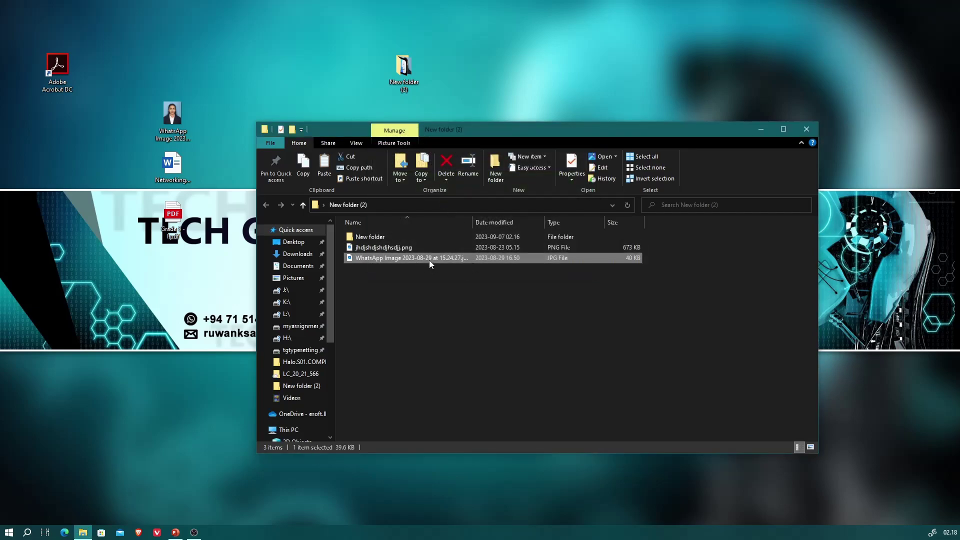
Copy the Networking Word document from the desktop into New folder (2).
{"action": "right_click", "coordinate": [183, 173]}
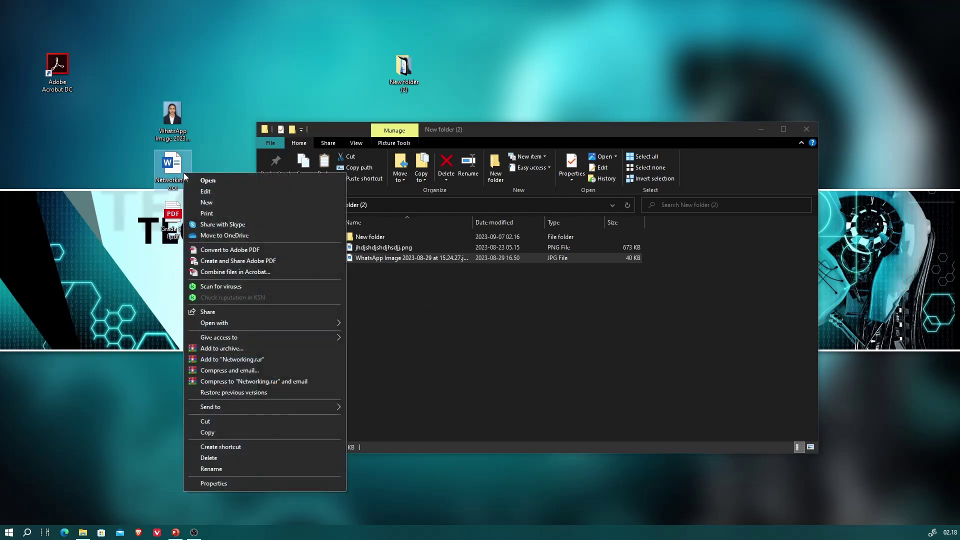
{"action": "left_click", "coordinate": [227, 434]}
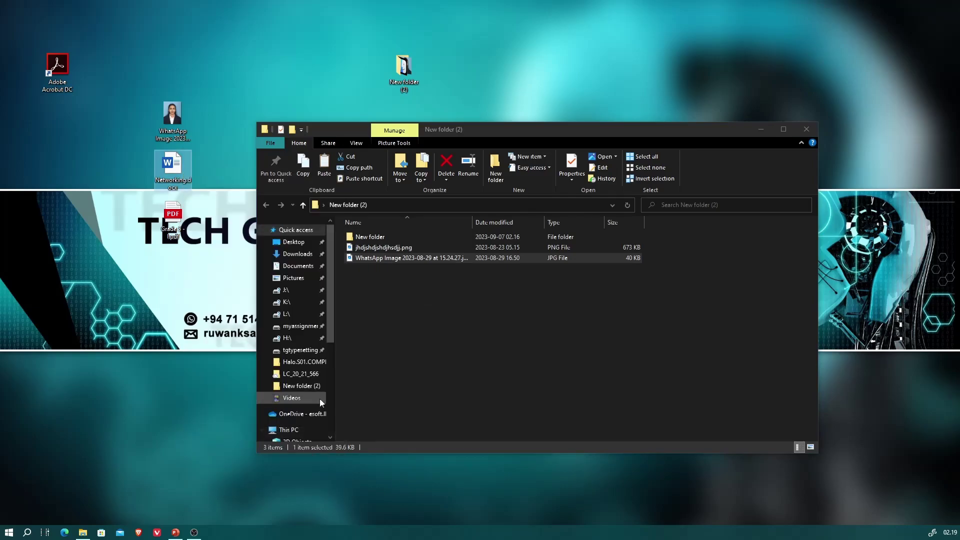
{"action": "left_click", "coordinate": [474, 317]}
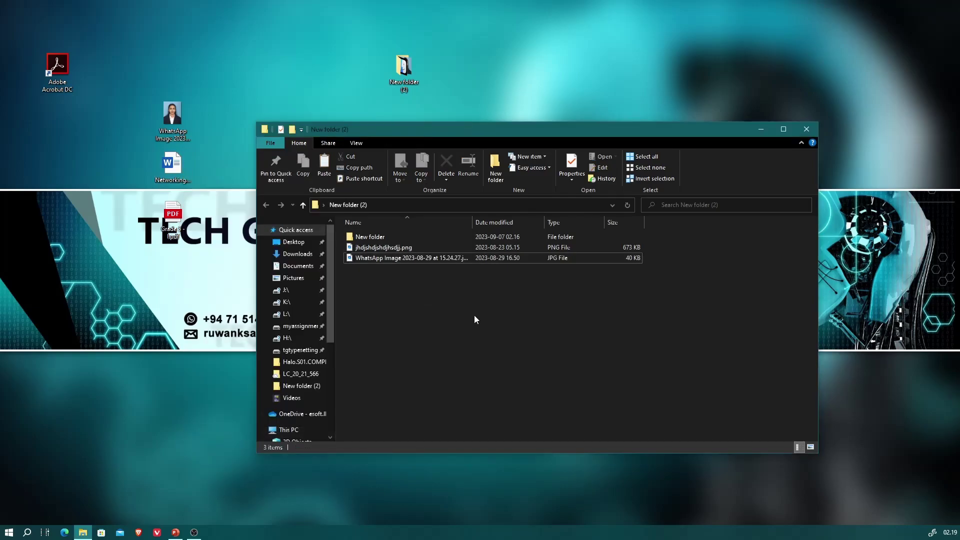
{"action": "left_click", "coordinate": [325, 167]}
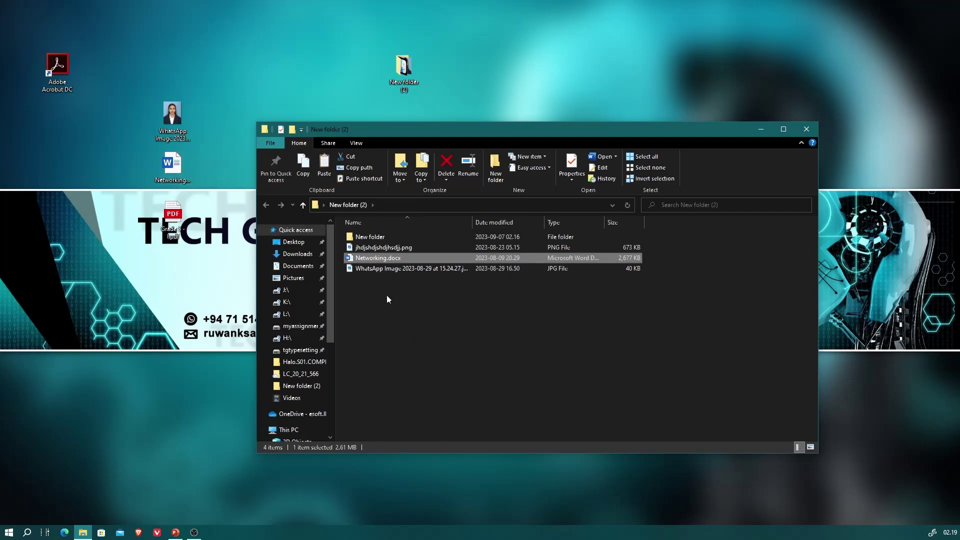
Delete the WhatsApp image from New folder (2).
{"action": "mouse_move", "coordinate": [416, 297]}
{"action": "left_mouse_down"}
{"action": "mouse_move", "coordinate": [373, 250]}
{"action": "mouse_move", "coordinate": [416, 304]}
{"action": "left_mouse_up"}
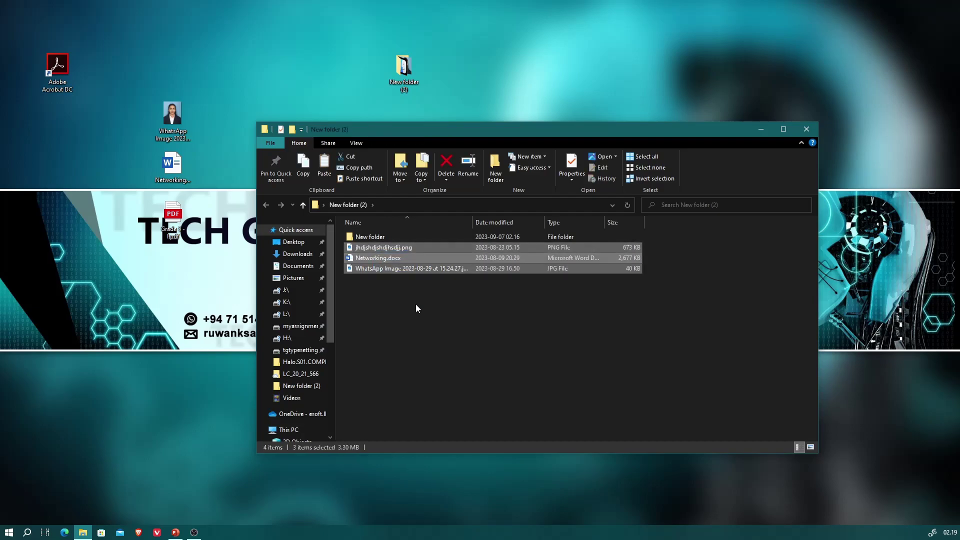
{"action": "left_click", "coordinate": [387, 269]}
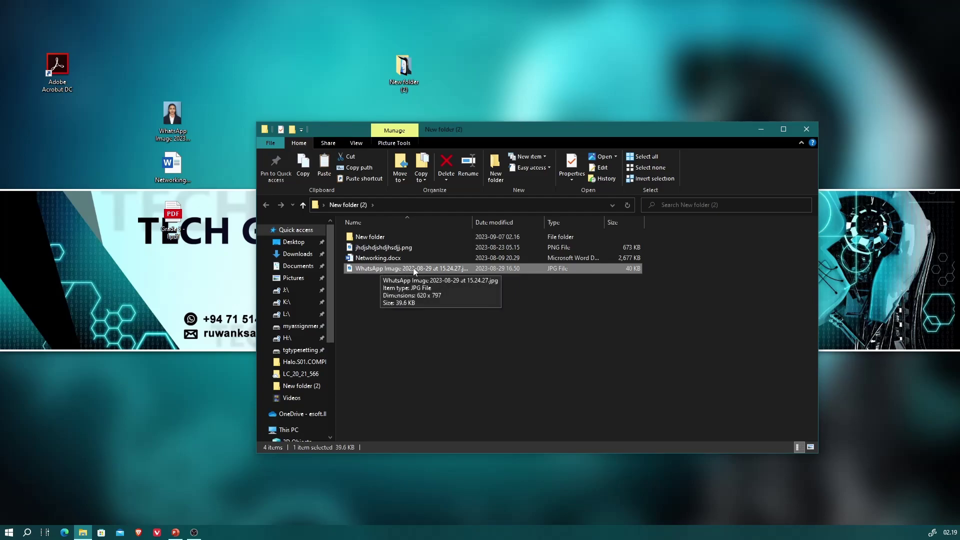
{"action": "left_click", "coordinate": [445, 165]}
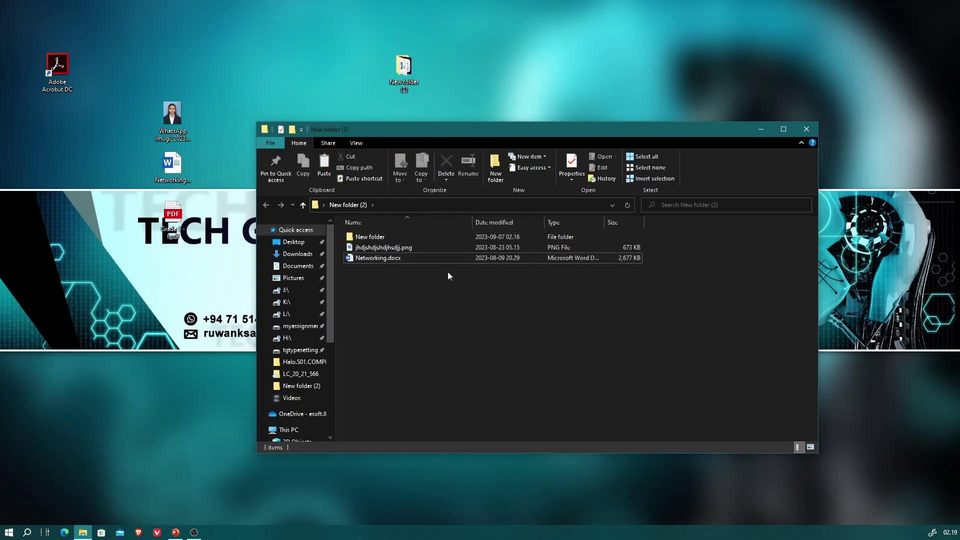
Cut the PNG file from New folder (2) and paste it onto the desktop.
{"action": "left_click", "coordinate": [380, 250]}
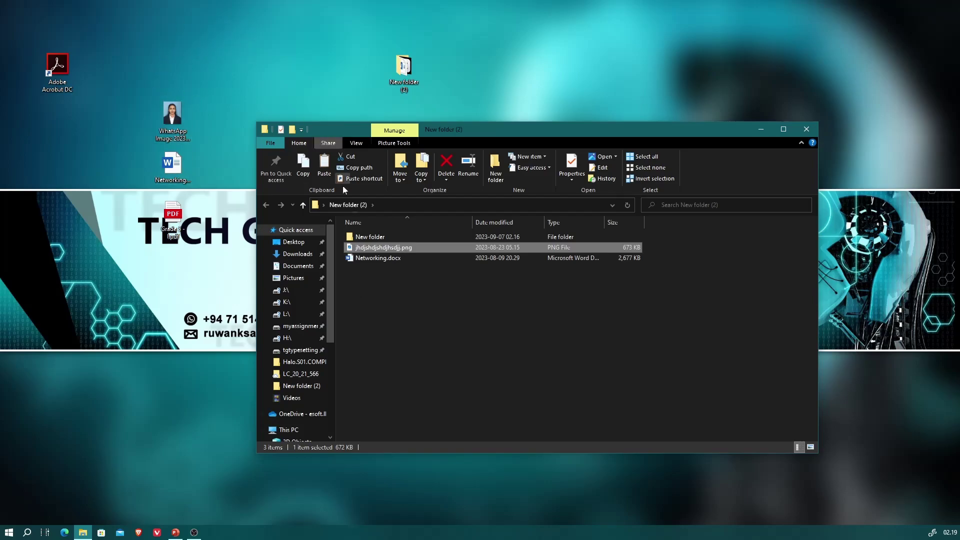
{"action": "left_click", "coordinate": [346, 159]}
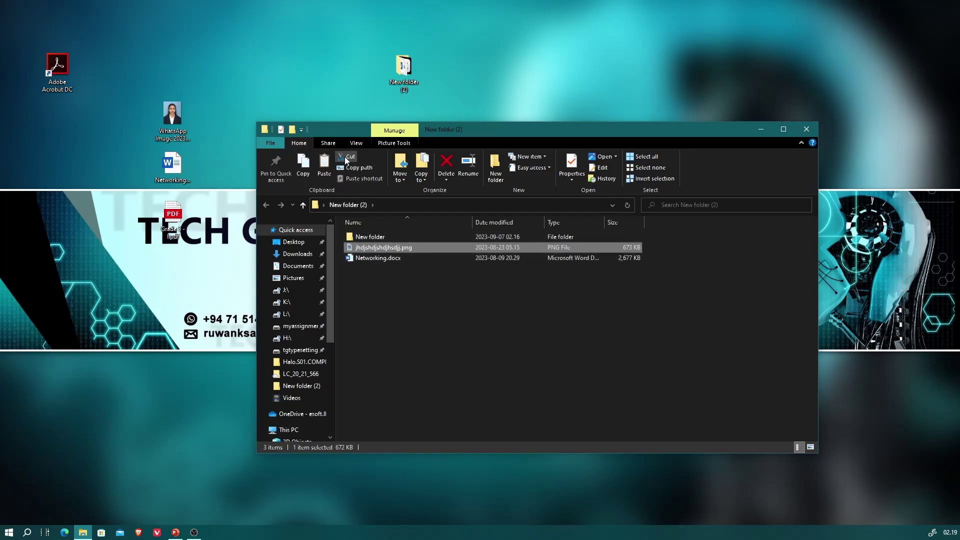
{"action": "left_click", "coordinate": [76, 176]}
{"action": "left_click", "coordinate": [72, 157]}
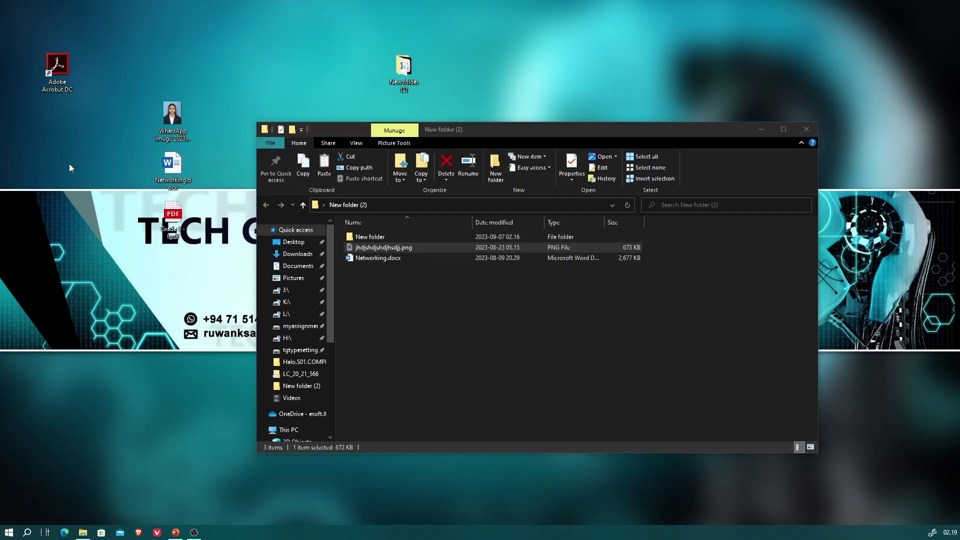
{"action": "right_click", "coordinate": [61, 149]}
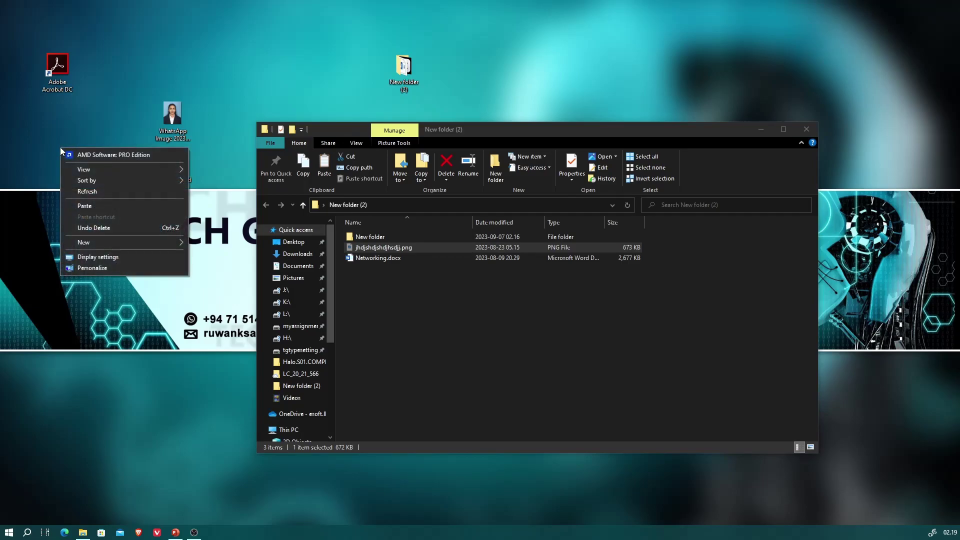
{"action": "left_click", "coordinate": [90, 206]}
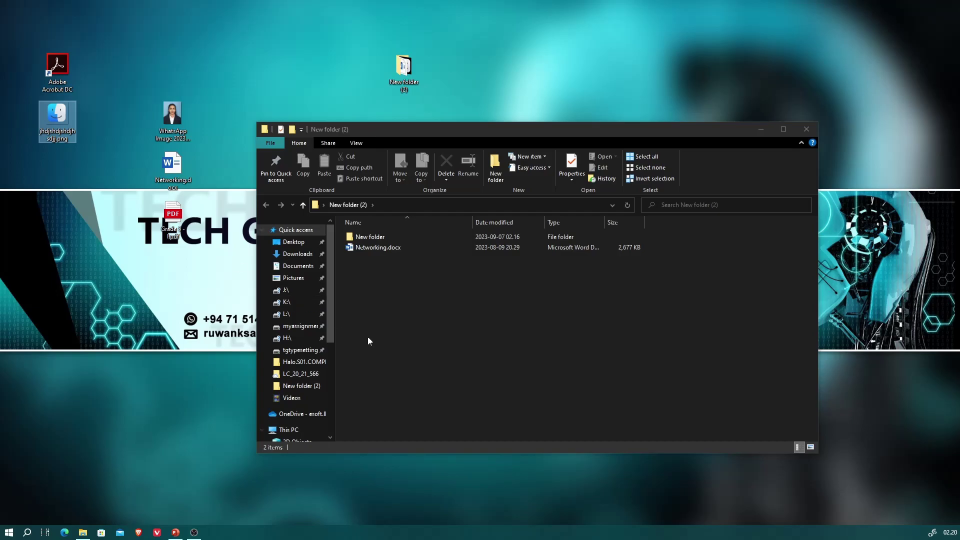
Check whether pasting is available in New folder (2) before and after copying Networking.docx.
{"action": "right_click", "coordinate": [414, 299]}
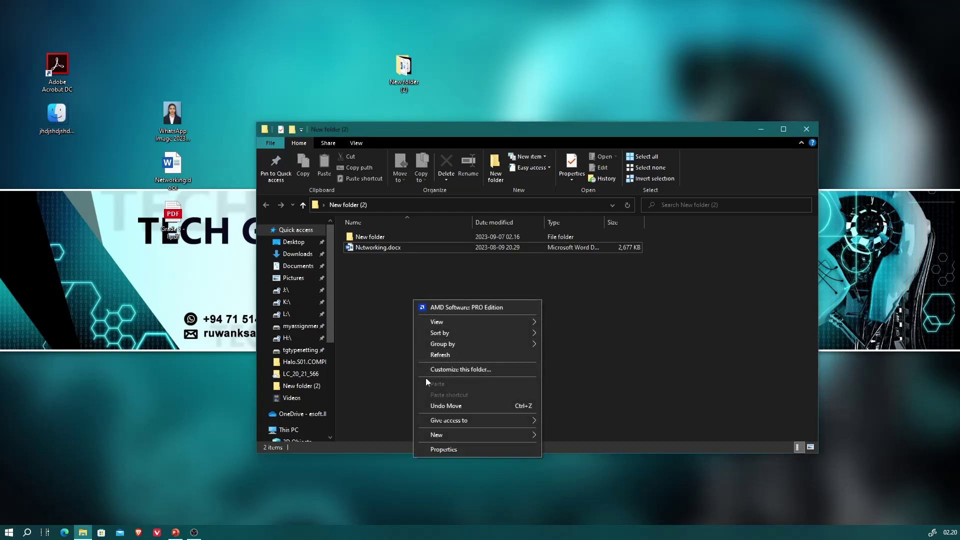
{"action": "left_click", "coordinate": [380, 313]}
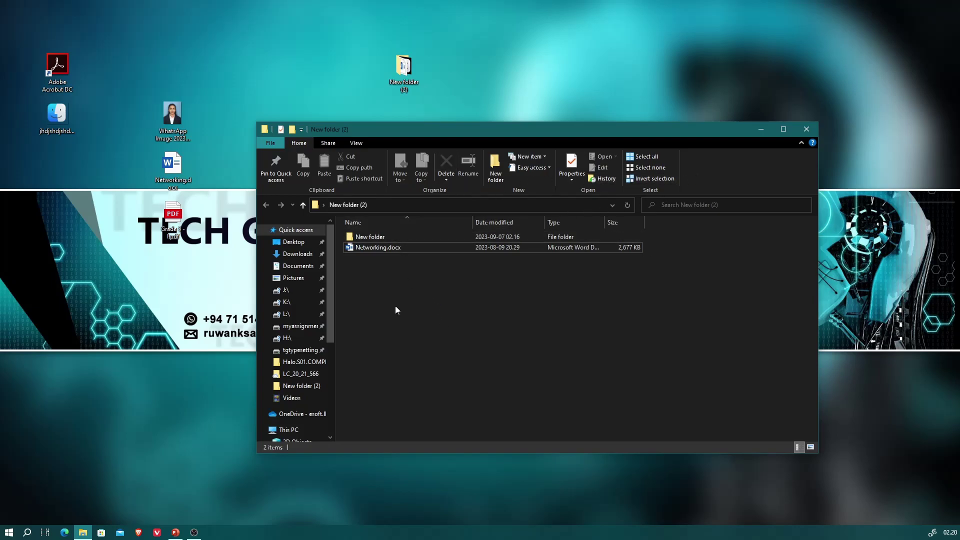
{"action": "left_click", "coordinate": [381, 248]}
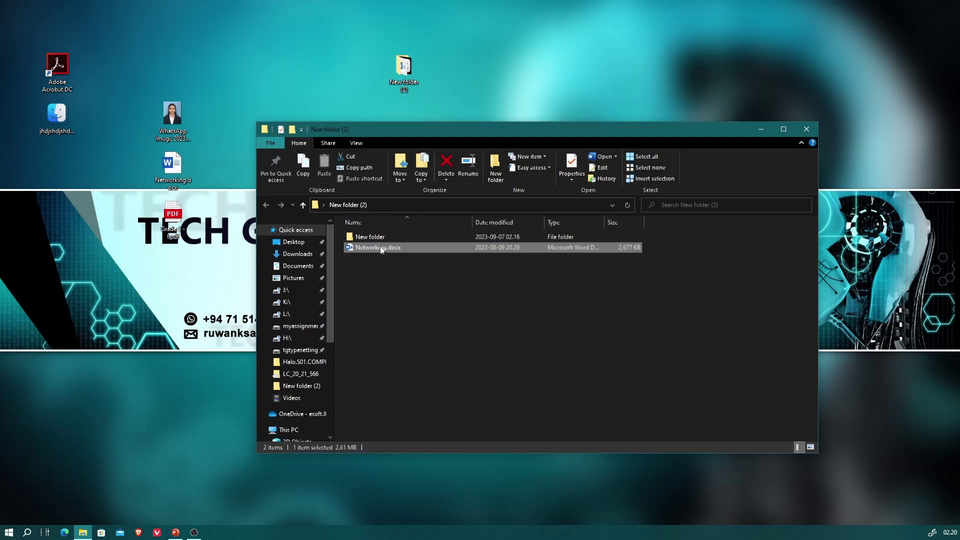
{"action": "left_click", "coordinate": [406, 299]}
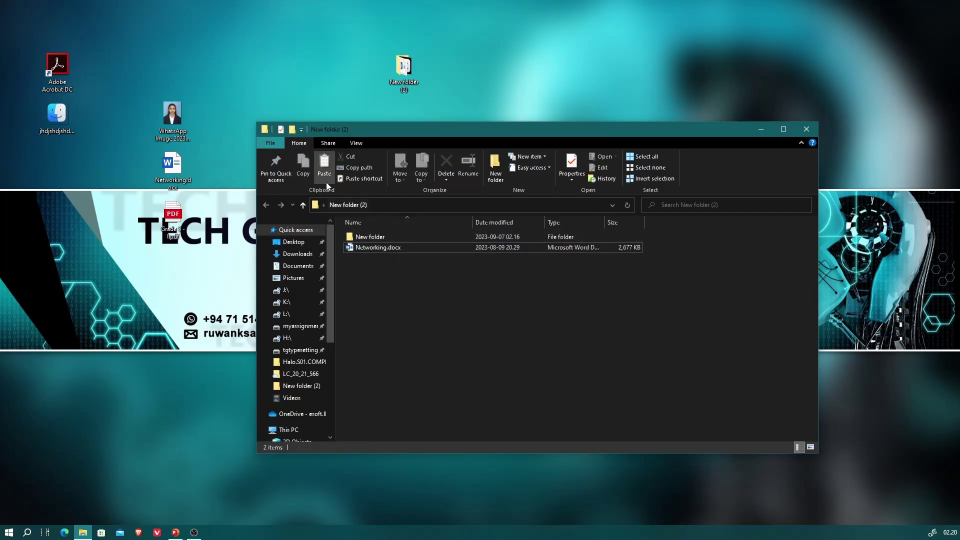
{"action": "right_click", "coordinate": [415, 271]}
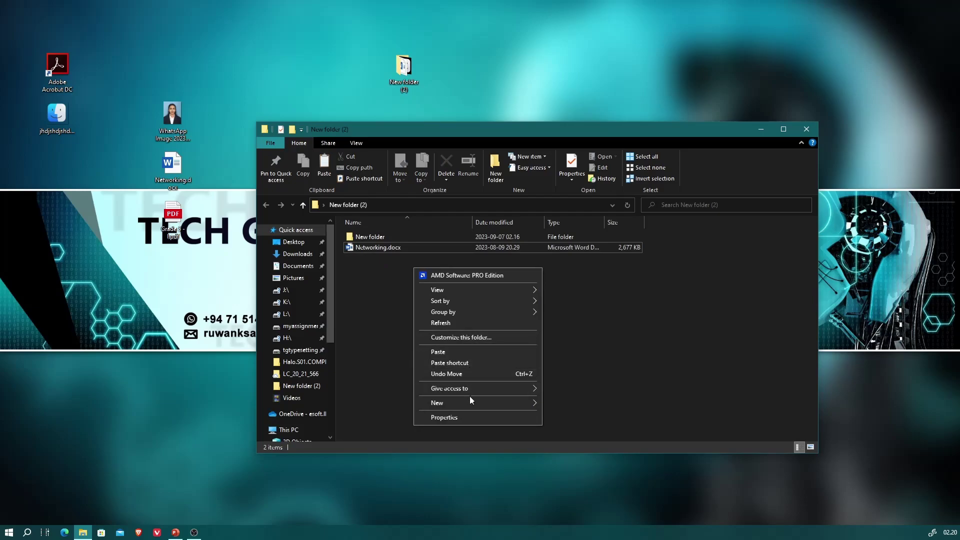
{"action": "left_click", "coordinate": [379, 250]}
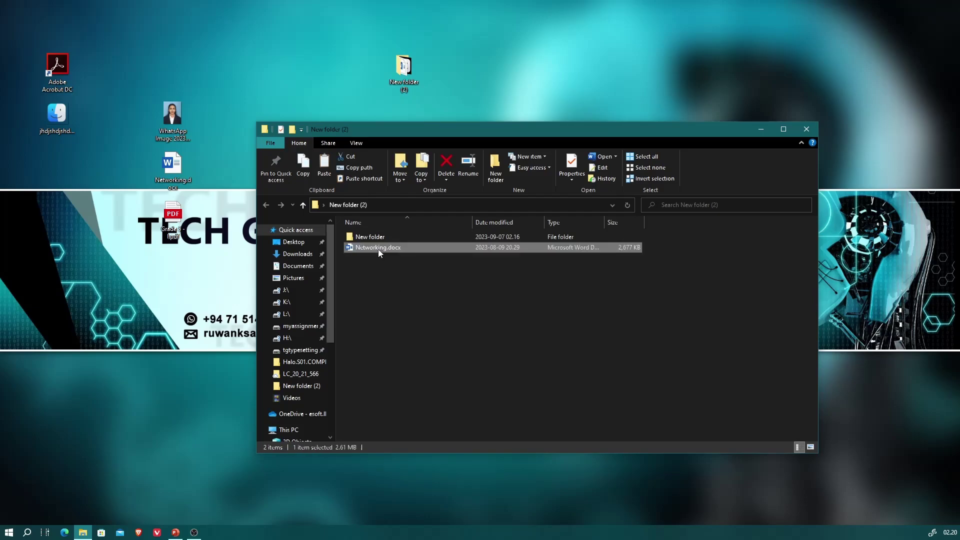
View the general properties of Networking.docx in New folder (2), then dismiss them.
{"action": "right_click", "coordinate": [378, 243]}
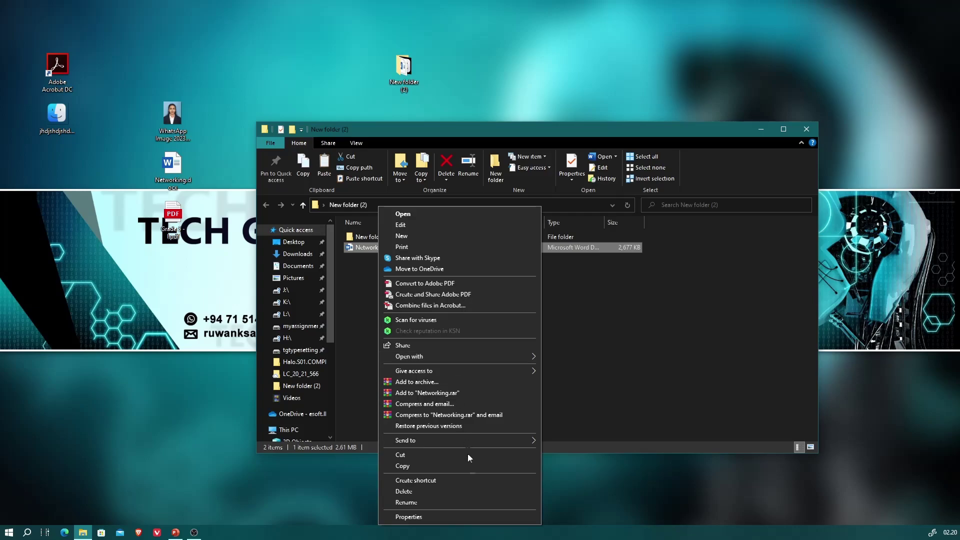
{"action": "left_click", "coordinate": [355, 281]}
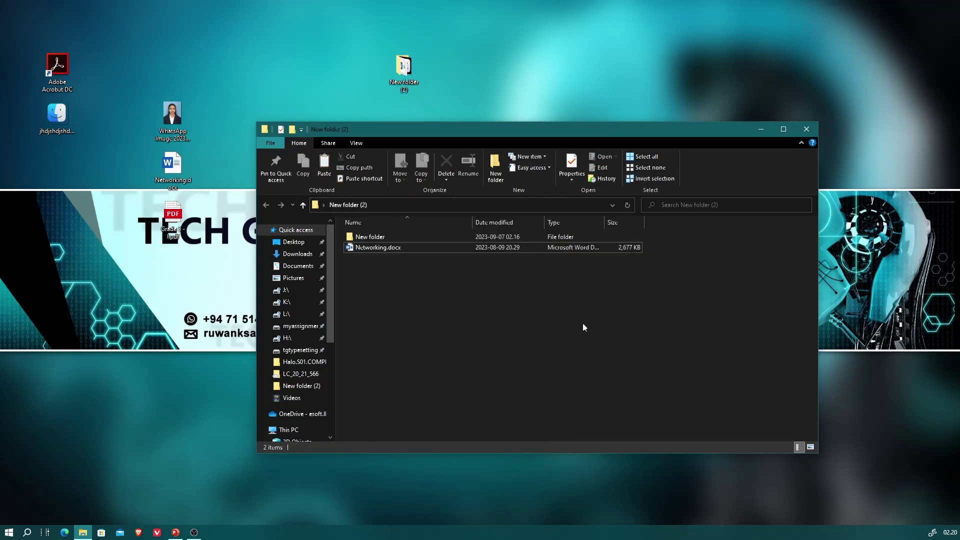
{"action": "left_click", "coordinate": [388, 248]}
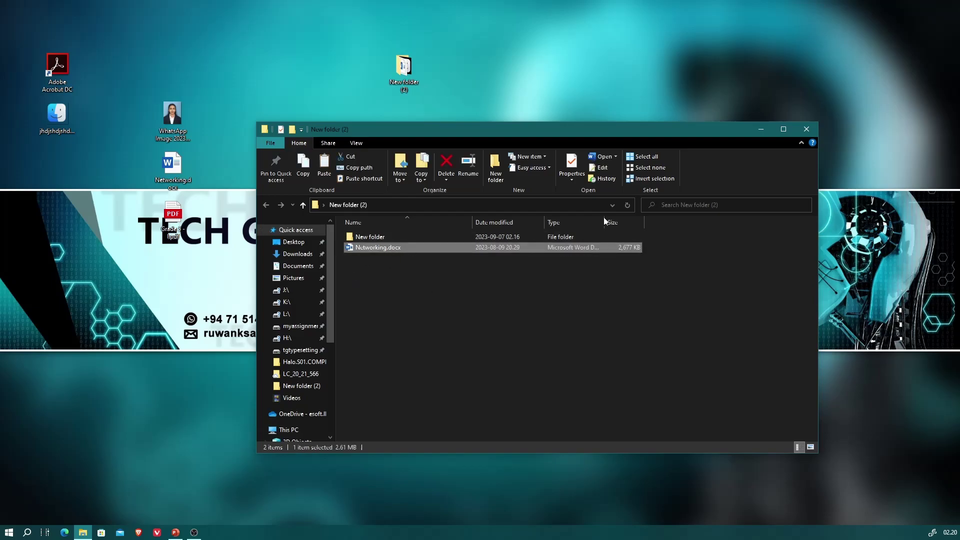
{"action": "left_click", "coordinate": [573, 168]}
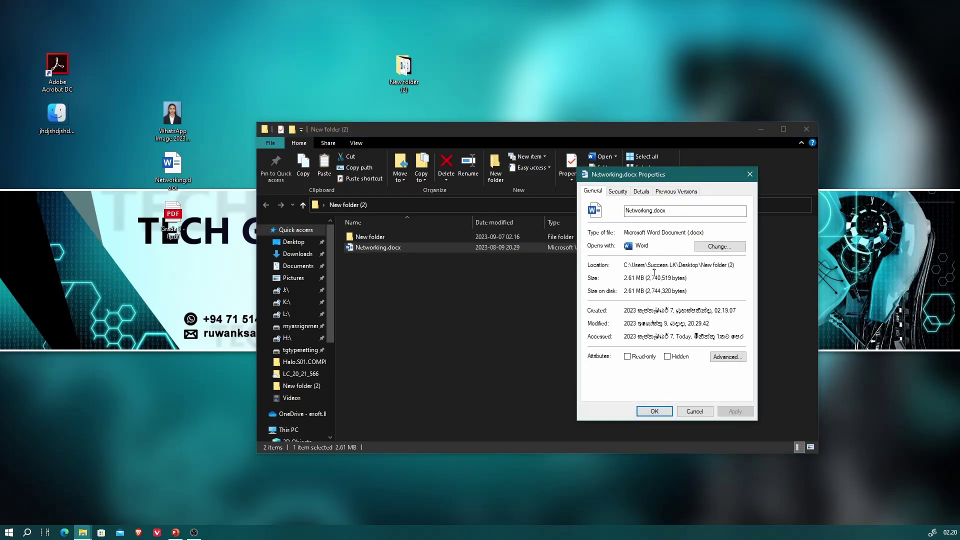
{"action": "left_click", "coordinate": [749, 174]}
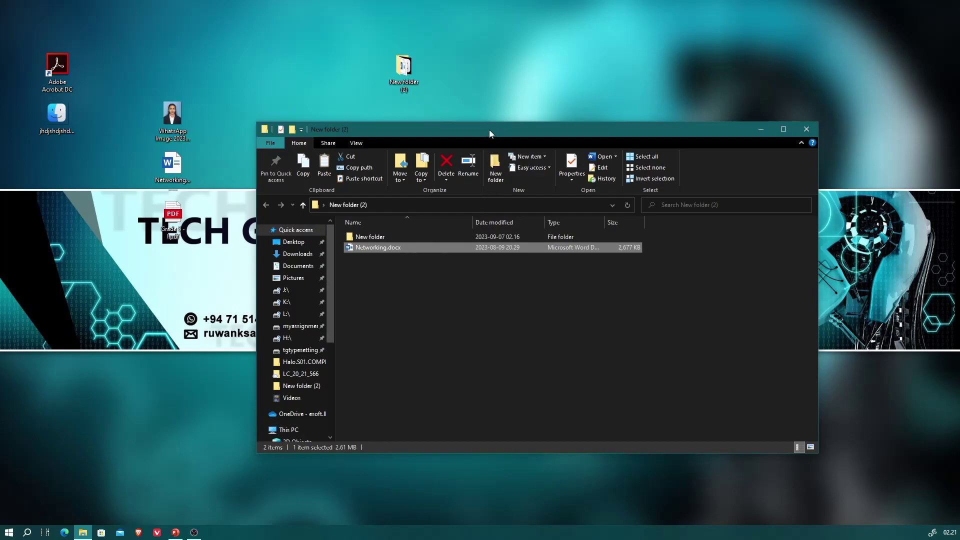
Close the New folder (2) window and switch to the PowerPoint slide show.
{"action": "left_click_drag", "start_coordinate": [489, 130], "coordinate": [385, 153]}
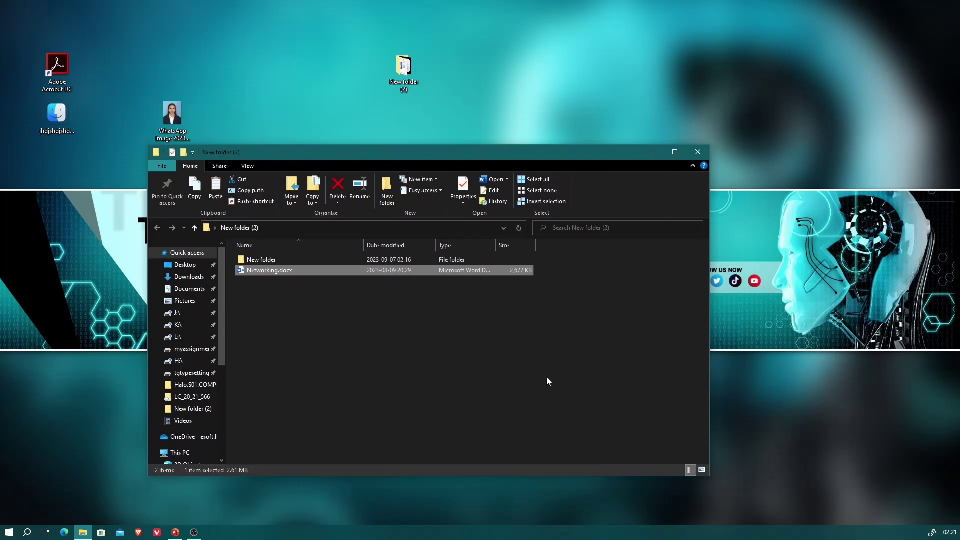
{"action": "left_click", "coordinate": [698, 152]}
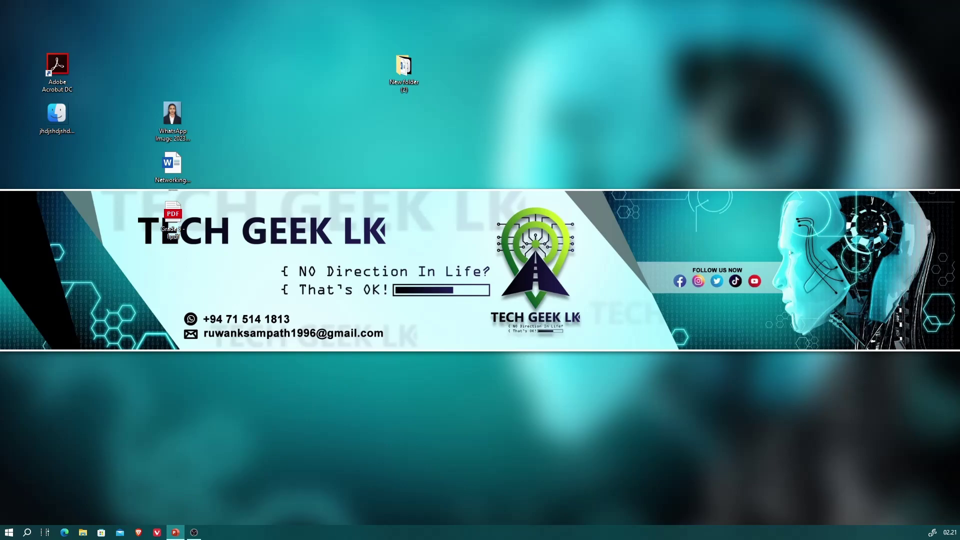
{"action": "left_click", "coordinate": [175, 532]}
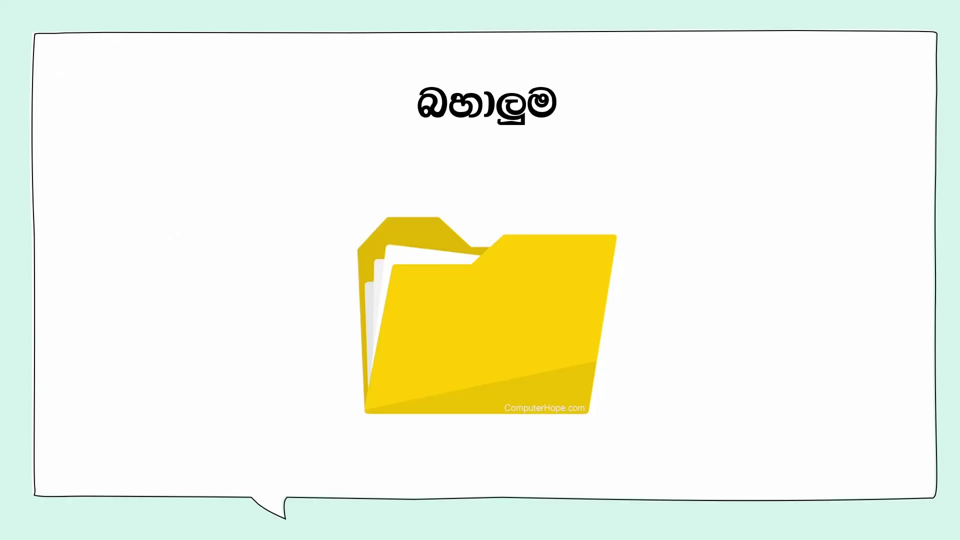